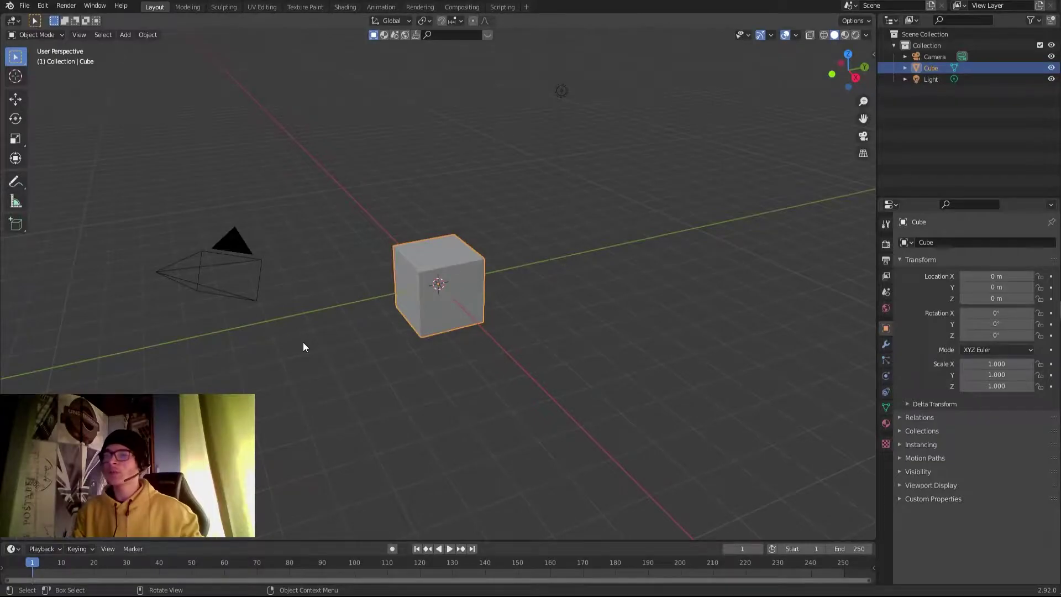
{"action": "mouse_move", "coordinate": [441, 299]}
{"action": "middle_mouse_down"}
{"action": "mouse_move", "coordinate": [436, 284]}
{"action": "mouse_move", "coordinate": [486, 308]}
{"action": "mouse_move", "coordinate": [466, 290]}
{"action": "mouse_move", "coordinate": [432, 301]}
{"action": "middle_mouse_up"}
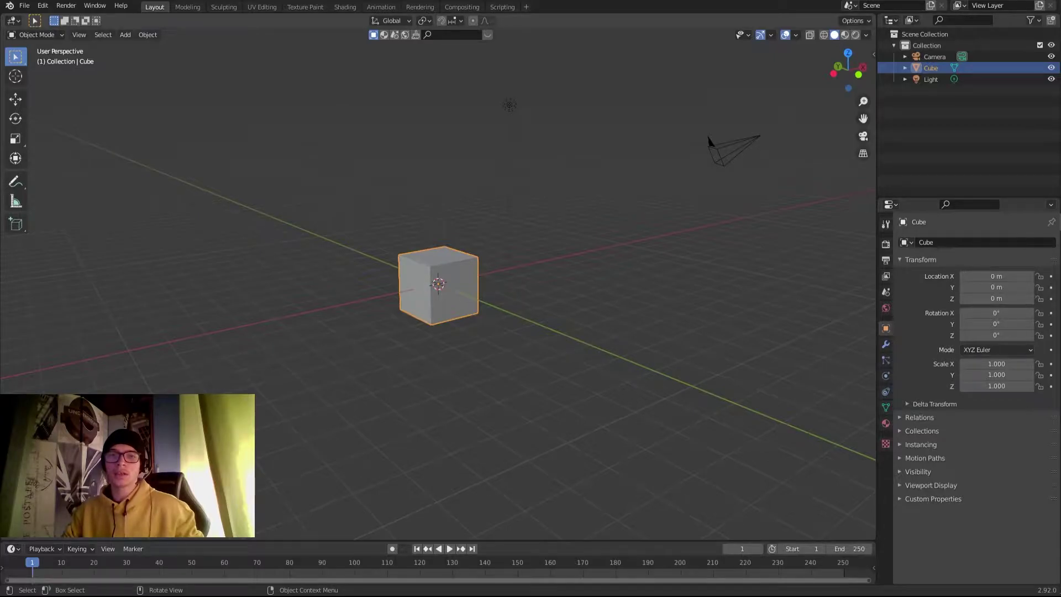
{"action": "middle_click_drag", "start_coordinate": [359, 268], "coordinate": [440, 295]}
{"action": "scroll", "coordinate": [489, 293], "scroll_direction": "up", "scroll_amount": 5}
{"action": "scroll", "coordinate": [465, 272], "scroll_direction": "up", "scroll_amount": 4}
{"action": "scroll", "coordinate": [448, 279], "scroll_direction": "down", "scroll_amount": 7}
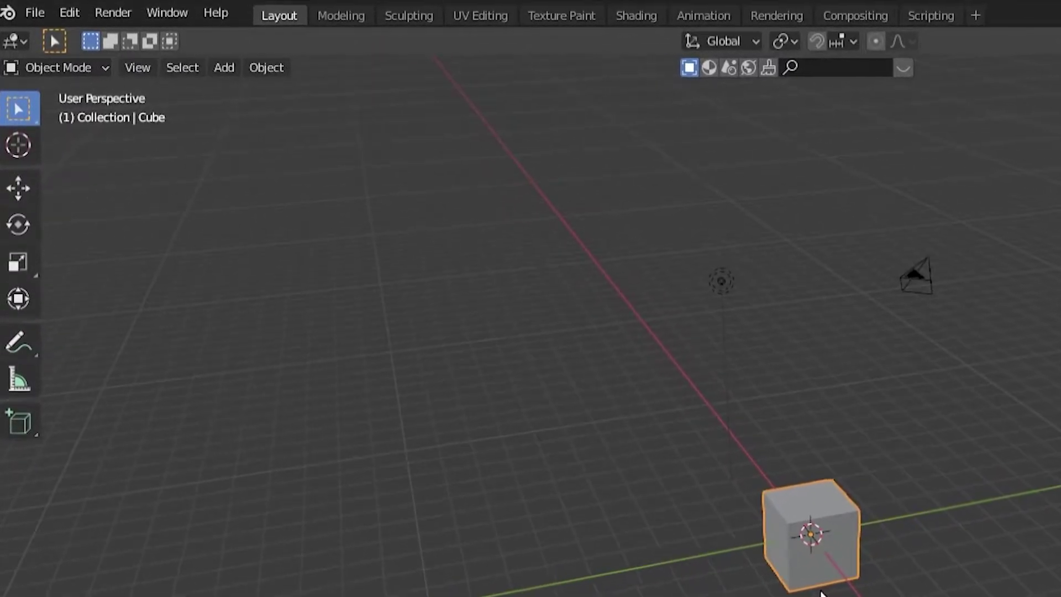
{"action": "scroll", "coordinate": [774, 557], "scroll_direction": "up", "scroll_amount": 5}
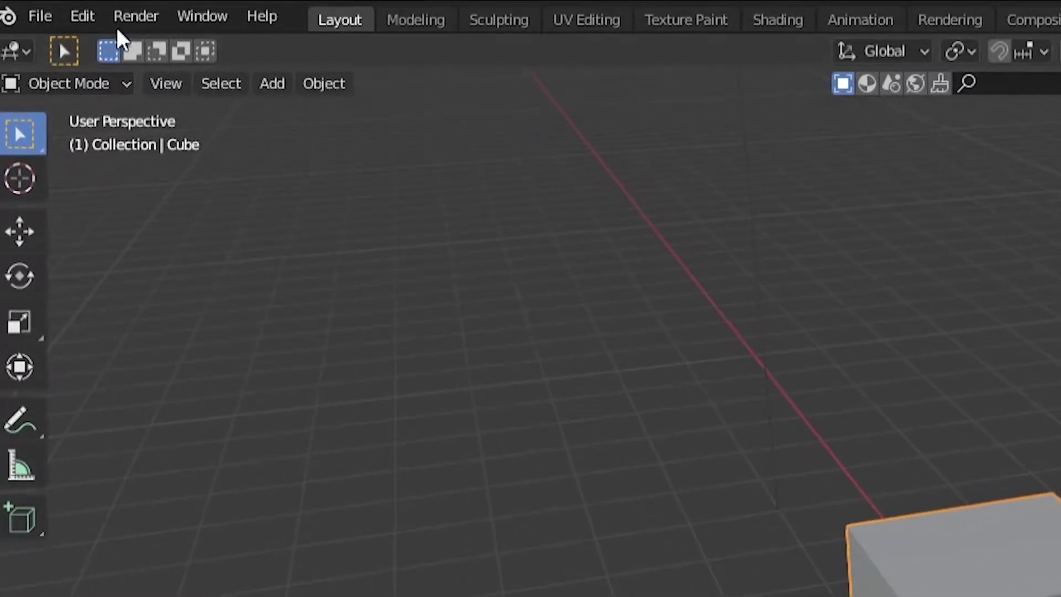
Search the add-ons preferences for "extra" to check the Extra Objects add-ons, and close the preferences
{"action": "left_click", "coordinate": [81, 15]}
{"action": "left_click", "coordinate": [162, 385]}
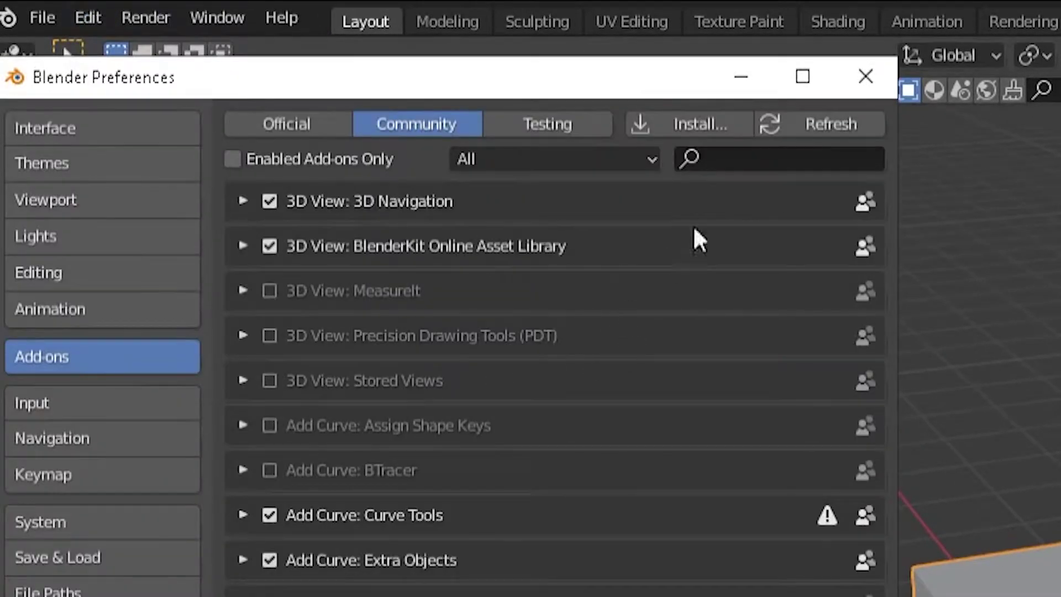
{"action": "left_click", "coordinate": [745, 161]}
{"action": "type", "text": "extra"}
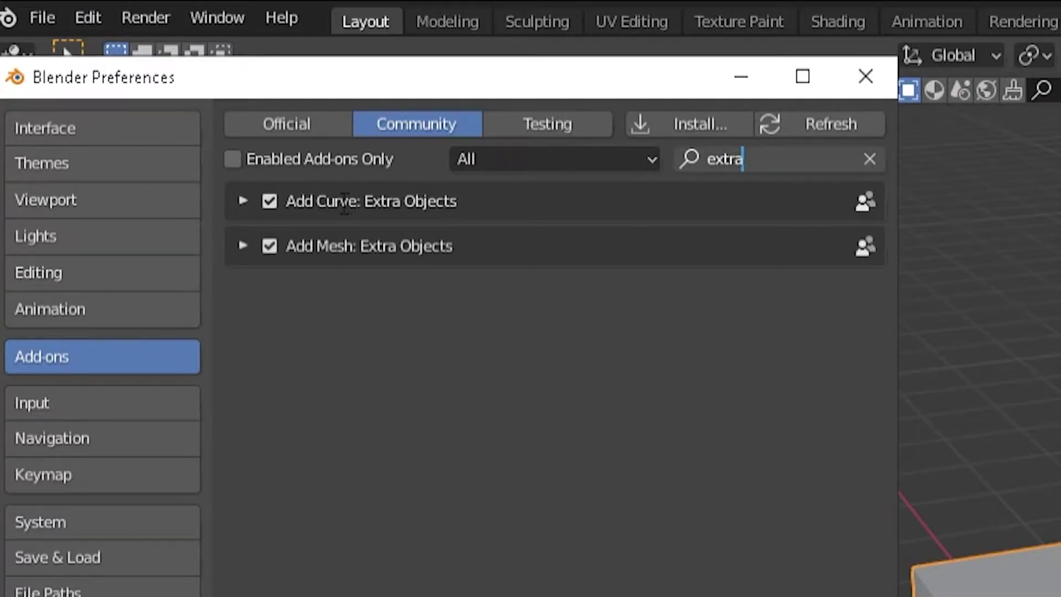
{"action": "left_click", "coordinate": [865, 76]}
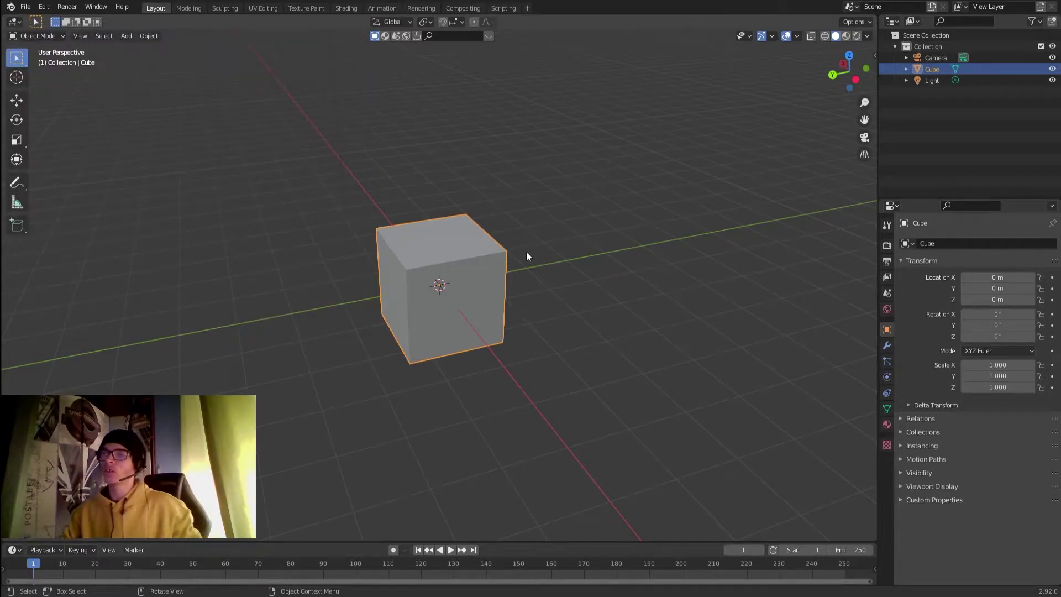
Delete the default cube and hide the collection that holds the camera and light
{"action": "scroll", "coordinate": [526, 257], "scroll_direction": "down", "scroll_amount": 5}
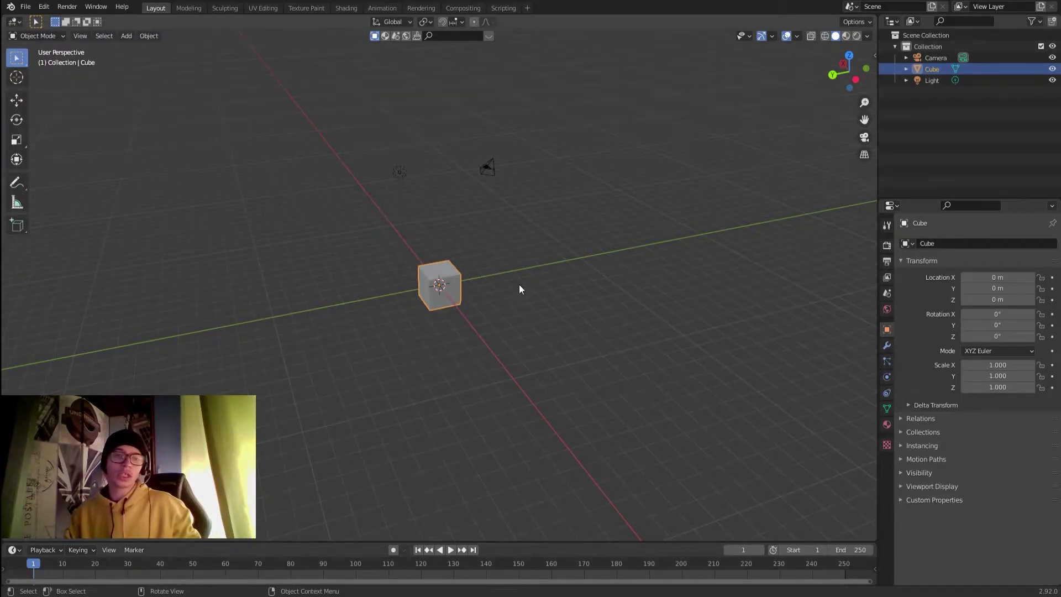
{"action": "scroll", "coordinate": [450, 290], "scroll_direction": "up", "scroll_amount": 6}
{"action": "middle_click_drag", "start_coordinate": [462, 287], "coordinate": [434, 296]}
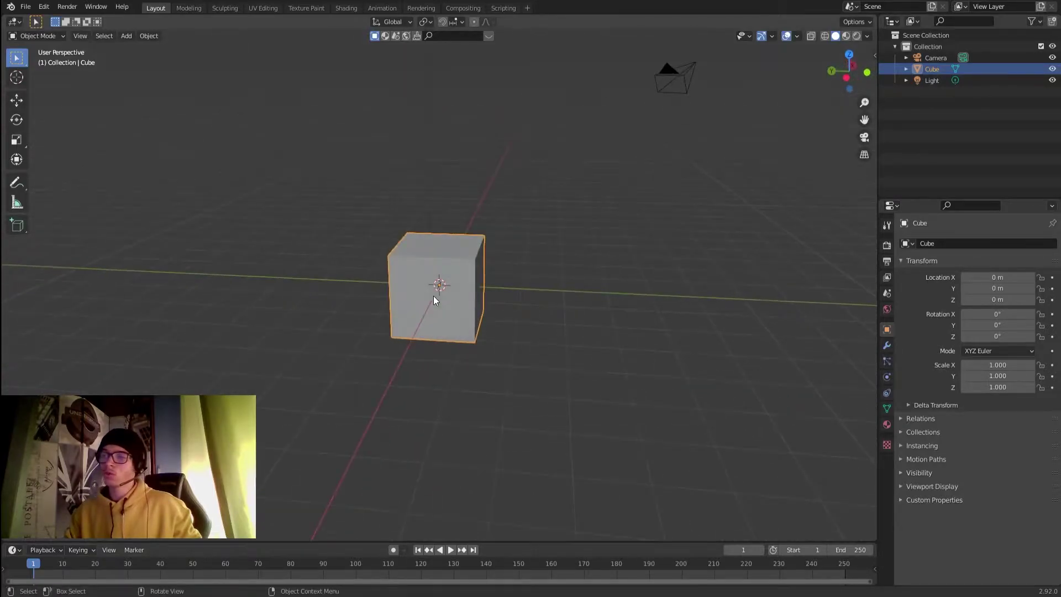
{"action": "key", "text": "Delete"}
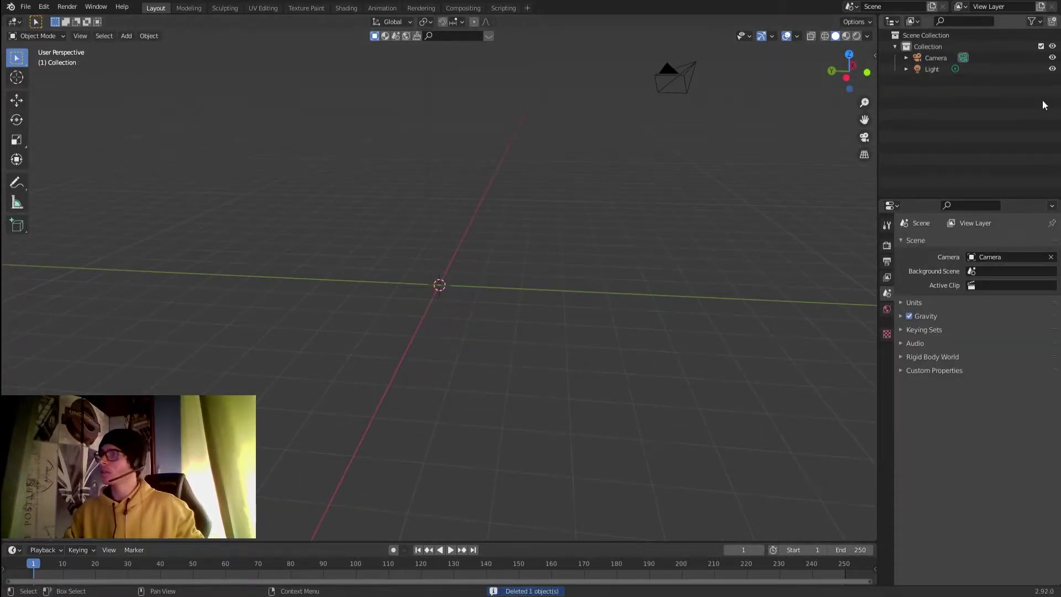
{"action": "left_click", "coordinate": [896, 48]}
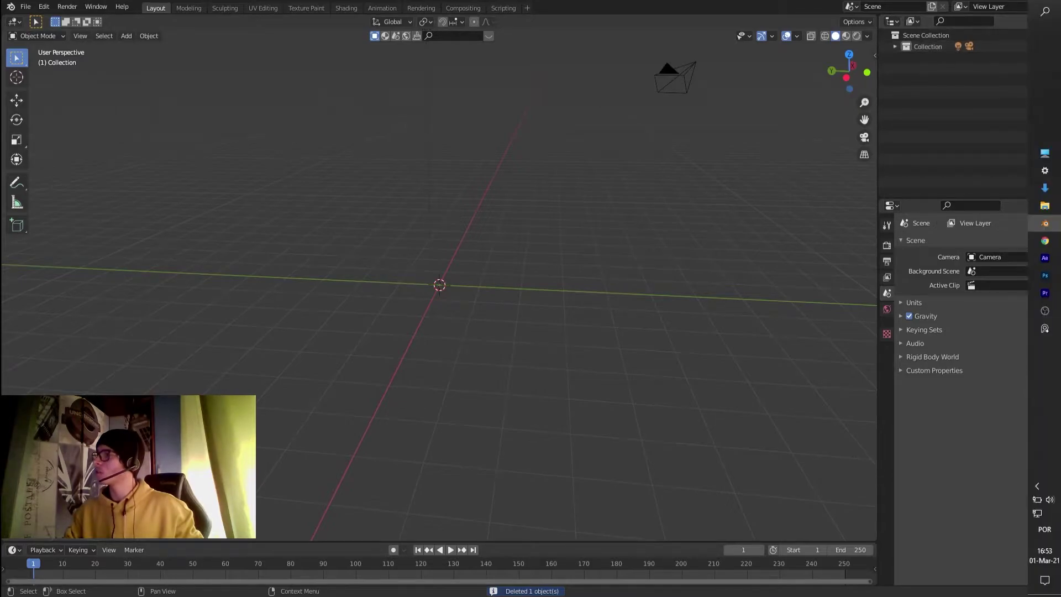
{"action": "left_click", "coordinate": [1052, 46]}
Add a mesh circle at the origin and fill it with a face in Edit Mode
{"action": "middle_click_drag", "start_coordinate": [519, 182], "coordinate": [458, 296]}
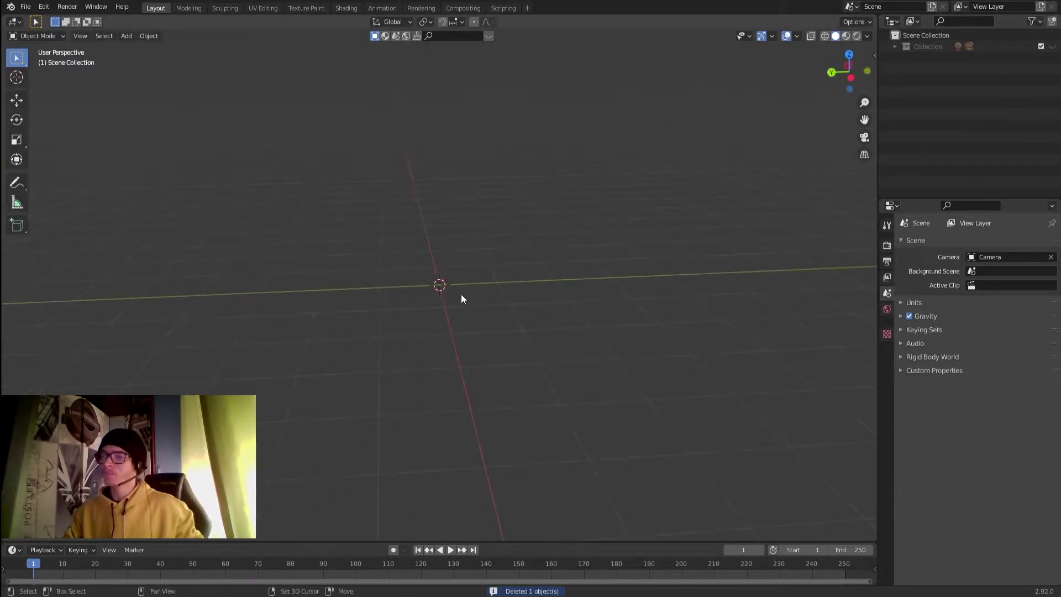
{"action": "key", "text": "shift+a"}
{"action": "mouse_move", "coordinate": [453, 291]}
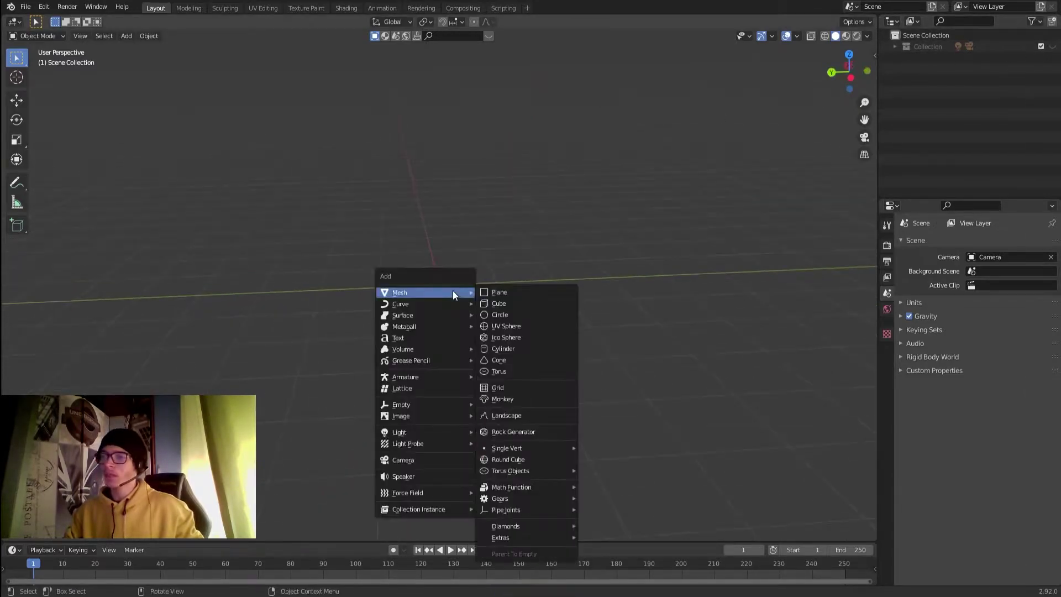
{"action": "left_click", "coordinate": [498, 315]}
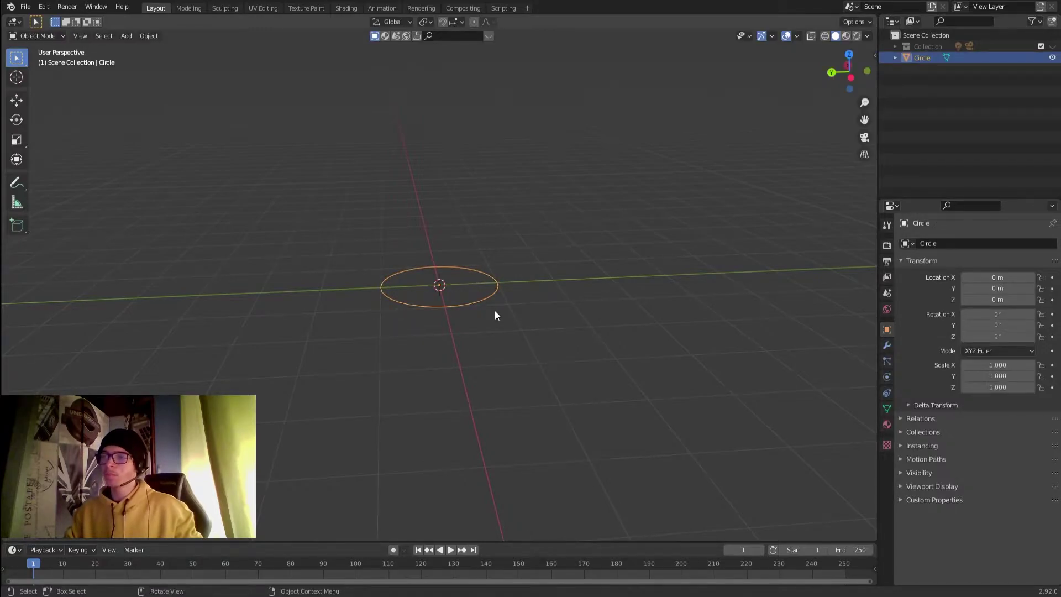
{"action": "key", "text": "Tab"}
{"action": "key", "text": "f"}
{"action": "key", "text": "Tab"}
{"action": "key", "text": "Tab"}
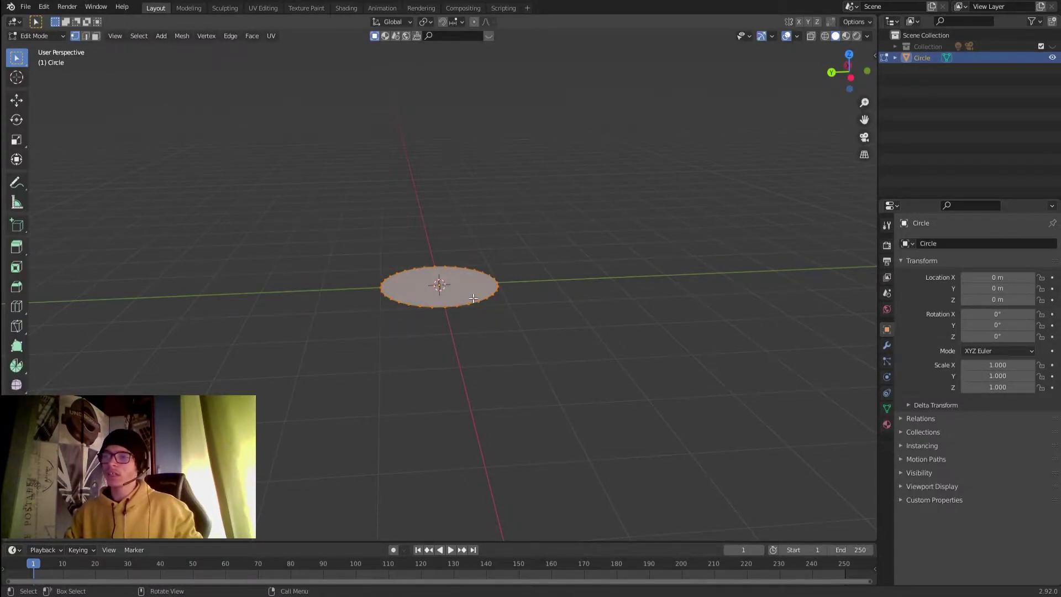
Extrude the disc upward and enlarge the top face so the pot's wall flares outward
{"action": "key", "text": "e"}
{"action": "left_click", "coordinate": [473, 246]}
{"action": "key", "text": "s"}
{"action": "left_click", "coordinate": [605, 299]}
Inset the pot's top face and extrude it downward to hollow out the inside
{"action": "key", "text": "i"}
{"action": "left_click", "coordinate": [589, 300]}
{"action": "key", "text": "e"}
{"action": "left_click", "coordinate": [590, 304]}
Add a loop cut near the pot's base and extrude the lower ring of faces outward along normals by about 0.06 m
{"action": "key", "text": "ctrl+r"}
{"action": "left_click", "coordinate": [418, 279]}
{"action": "key", "text": "3"}
{"action": "left_click", "coordinate": [409, 295], "text": "alt"}
{"action": "key", "text": "alt+e"}
{"action": "left_click", "coordinate": [577, 373]}
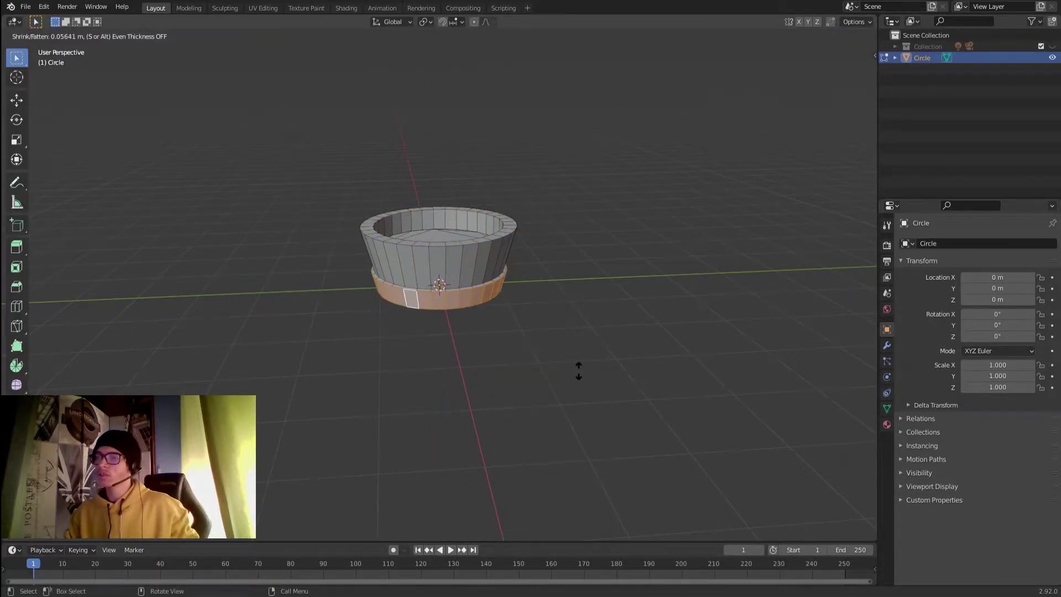
{"action": "left_click", "coordinate": [575, 368]}
Scale the whole pot in Object Mode to about 0.54 on X and Y, excluding Z
{"action": "key", "text": "Tab"}
{"action": "key", "text": "s"}
{"action": "key", "text": "shift+z"}
{"action": "left_click", "coordinate": [495, 324]}
Shade the pot smooth and enable Auto Smooth for its normals
{"action": "middle_click_drag", "start_coordinate": [495, 324], "coordinate": [446, 267]}
{"action": "right_click", "coordinate": [445, 270]}
{"action": "left_click", "coordinate": [440, 269]}
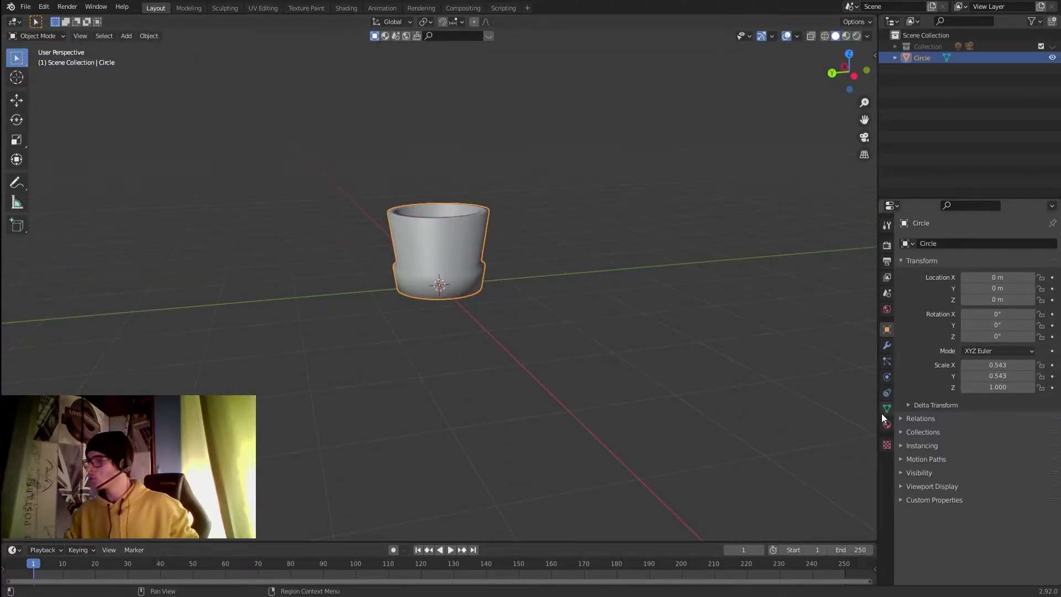
{"action": "left_click", "coordinate": [886, 409]}
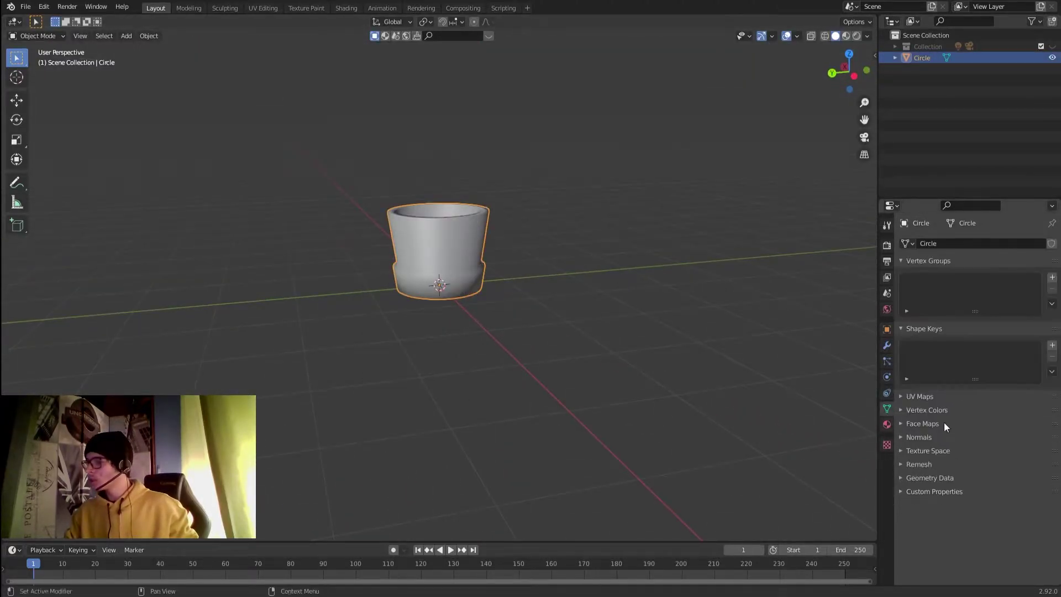
{"action": "left_click", "coordinate": [899, 438]}
{"action": "left_click", "coordinate": [964, 454]}
{"action": "scroll", "coordinate": [545, 284], "scroll_direction": "up", "scroll_amount": 3}
{"action": "middle_click_drag", "start_coordinate": [545, 284], "coordinate": [489, 327]}
{"action": "scroll", "coordinate": [459, 345], "scroll_direction": "down", "scroll_amount": 2}
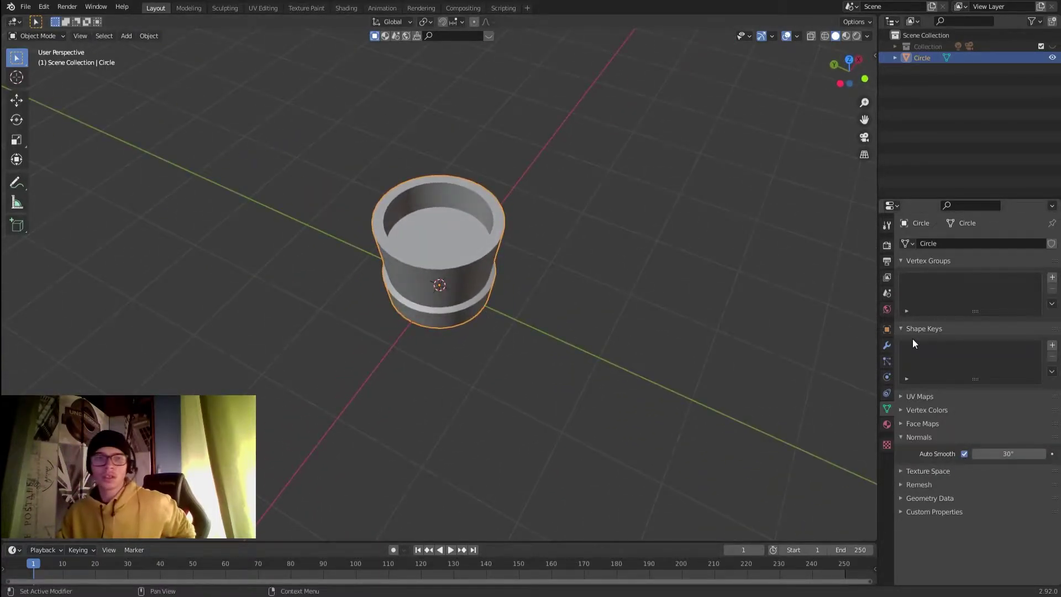
Add a Bevel modifier to the pot with 3 segments and an amount of 0.18 m
{"action": "left_click", "coordinate": [886, 345]}
{"action": "left_click", "coordinate": [934, 242]}
{"action": "left_click", "coordinate": [765, 267]}
{"action": "scroll", "coordinate": [513, 329], "scroll_direction": "up", "scroll_amount": 3}
{"action": "middle_click_drag", "start_coordinate": [513, 329], "coordinate": [798, 355]}
{"action": "left_click", "coordinate": [1039, 346]}
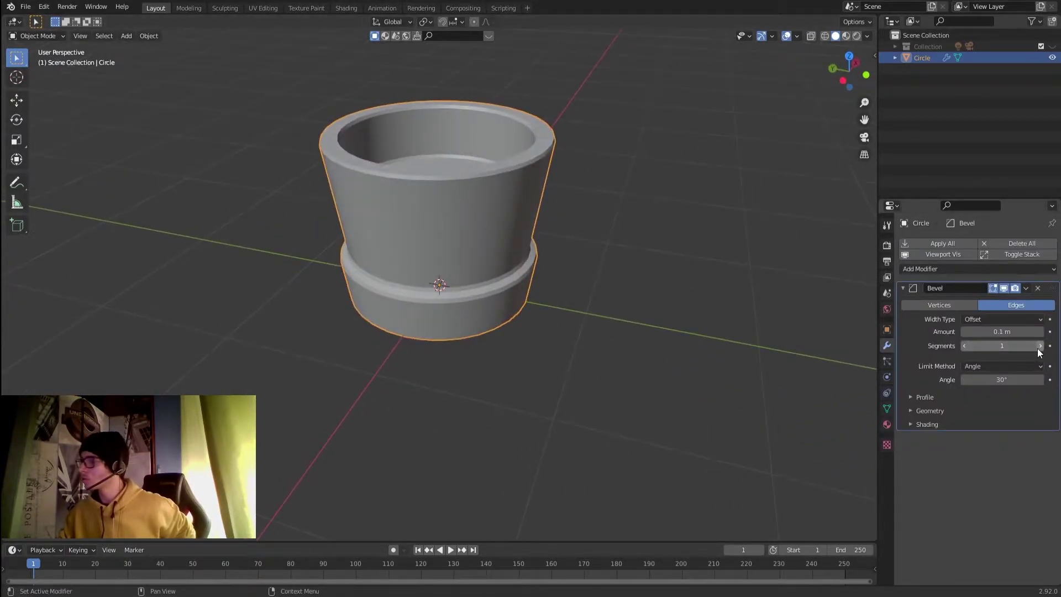
{"action": "left_click", "coordinate": [1041, 346]}
{"action": "left_click", "coordinate": [1041, 346]}
{"action": "left_click_drag", "start_coordinate": [991, 331], "coordinate": [1012, 331]}
Deselect the pot and examine its bevelled edges up close and from a distance
{"action": "scroll", "coordinate": [630, 291], "scroll_direction": "up", "scroll_amount": 3}
{"action": "middle_click_drag", "start_coordinate": [539, 315], "coordinate": [545, 343]}
{"action": "scroll", "coordinate": [537, 322], "scroll_direction": "down", "scroll_amount": 7}
{"action": "left_click", "coordinate": [537, 323]}
{"action": "scroll", "coordinate": [527, 310], "scroll_direction": "up", "scroll_amount": 5}
{"action": "scroll", "coordinate": [573, 293], "scroll_direction": "down", "scroll_amount": 5}
{"action": "scroll", "coordinate": [529, 314], "scroll_direction": "down", "scroll_amount": 4}
{"action": "scroll", "coordinate": [541, 377], "scroll_direction": "up", "scroll_amount": 4}
{"action": "scroll", "coordinate": [545, 344], "scroll_direction": "down", "scroll_amount": 1}
{"action": "scroll", "coordinate": [543, 342], "scroll_direction": "down", "scroll_amount": 4}
{"action": "middle_click_drag", "start_coordinate": [561, 300], "coordinate": [563, 273]}
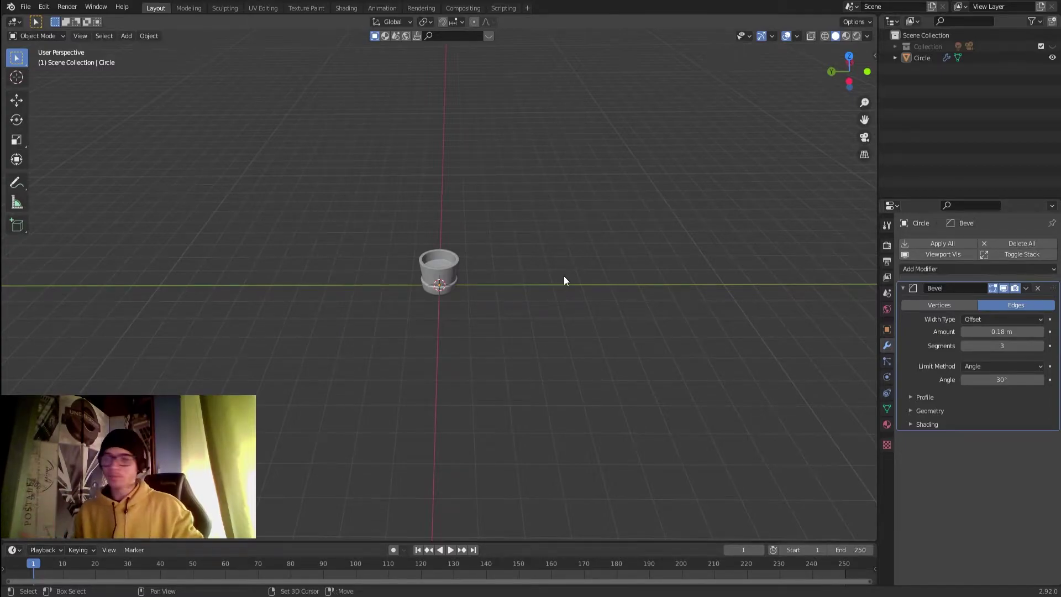
Add a Bezier circle and move it about 4.3 m along negative Y, away from the pot
{"action": "key", "text": "shift+a"}
{"action": "mouse_move", "coordinate": [564, 277]}
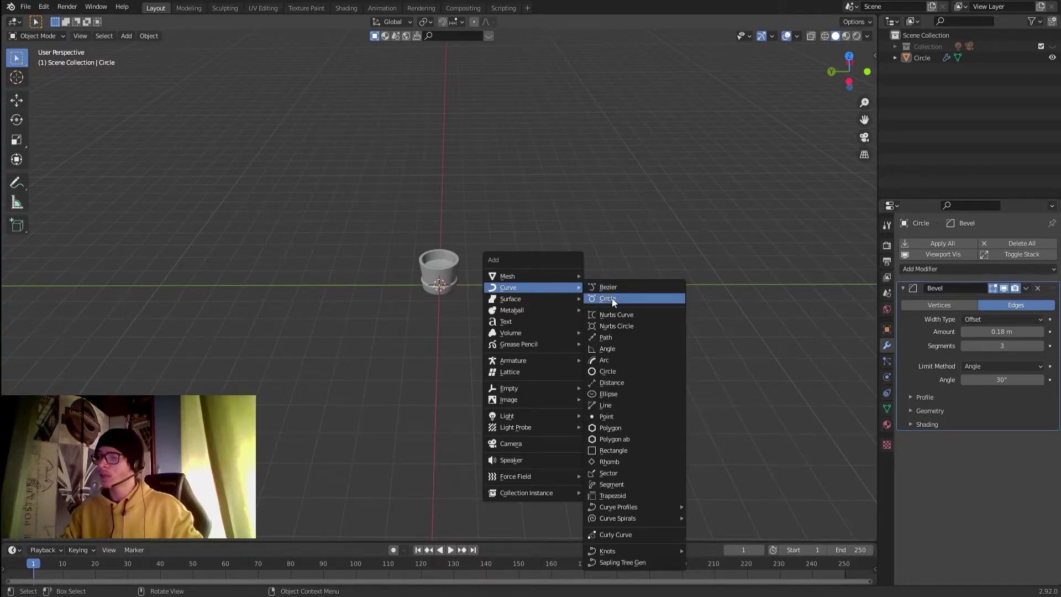
{"action": "left_click", "coordinate": [612, 299]}
{"action": "key", "text": "g"}
{"action": "key", "text": "x"}
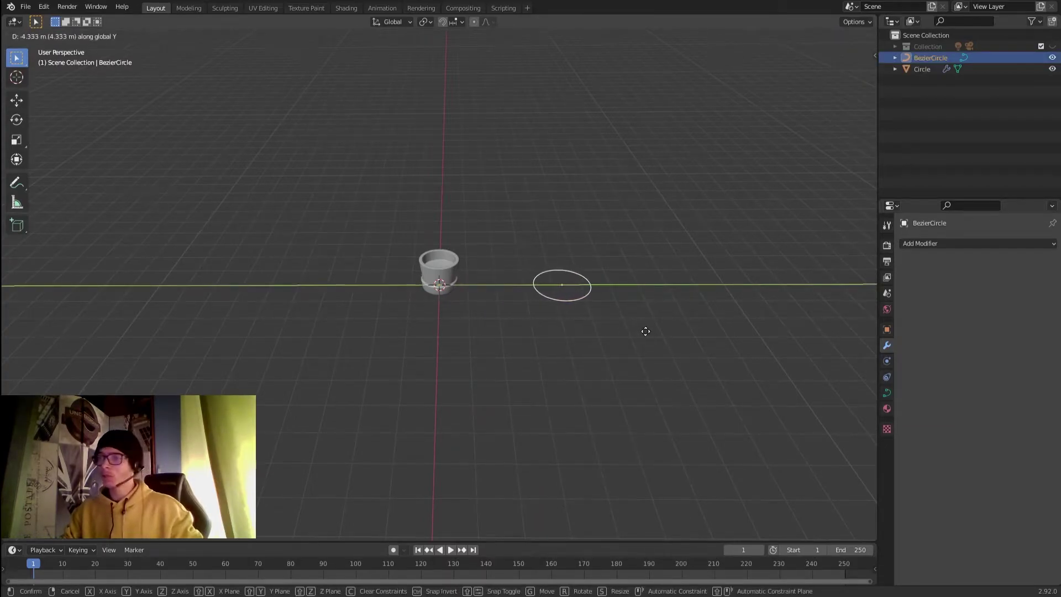
{"action": "left_click", "coordinate": [641, 328]}
Add a Path curve at the origin and rotate it 90° around the Z axis
{"action": "key", "text": "shift+a"}
{"action": "mouse_move", "coordinate": [510, 293]}
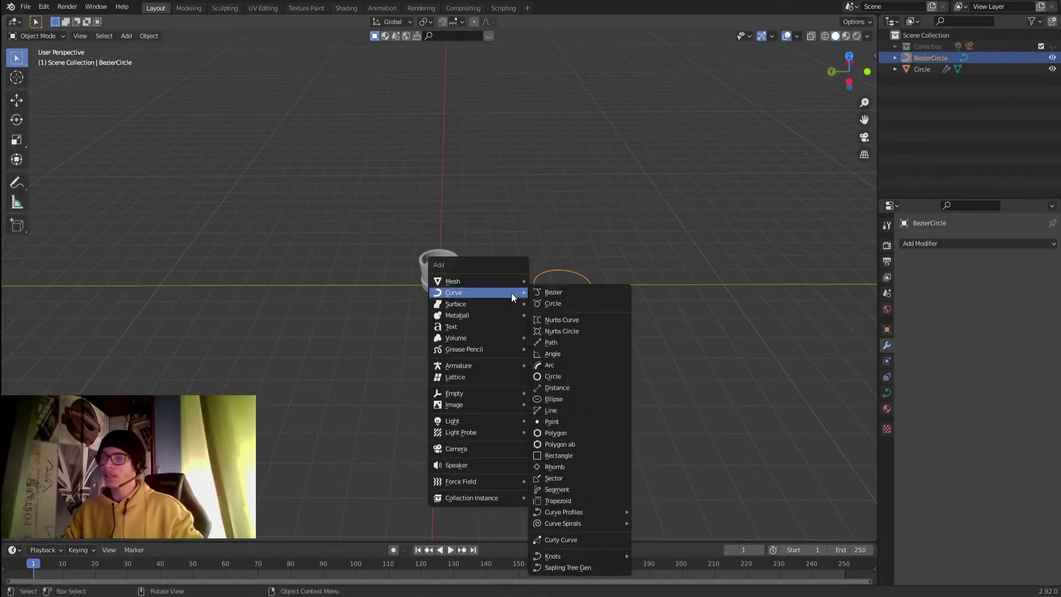
{"action": "left_click", "coordinate": [556, 343]}
{"action": "type", "text": "rz"}
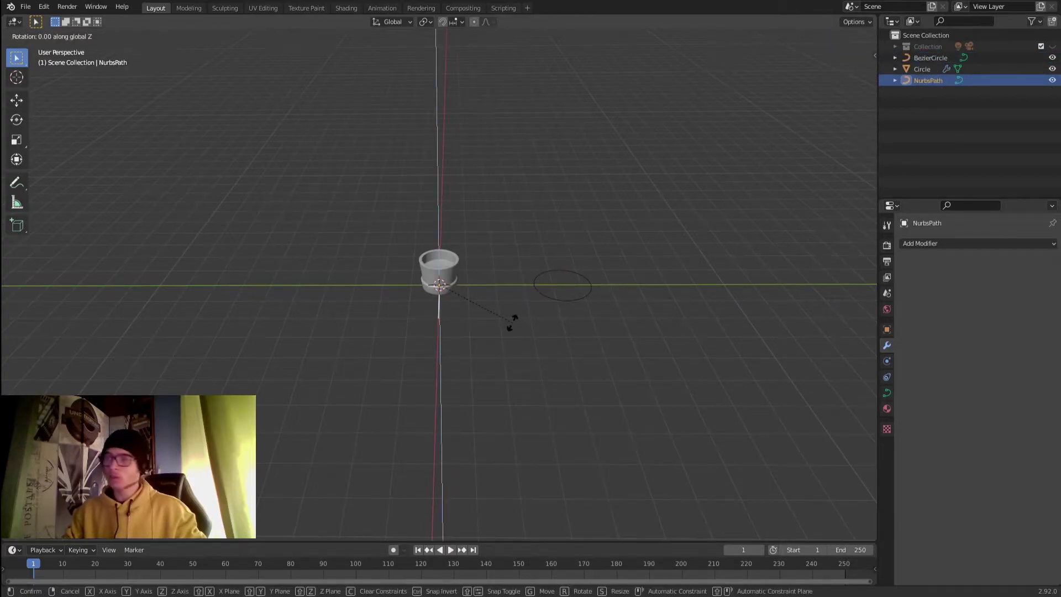
{"action": "type", "text": "90"}
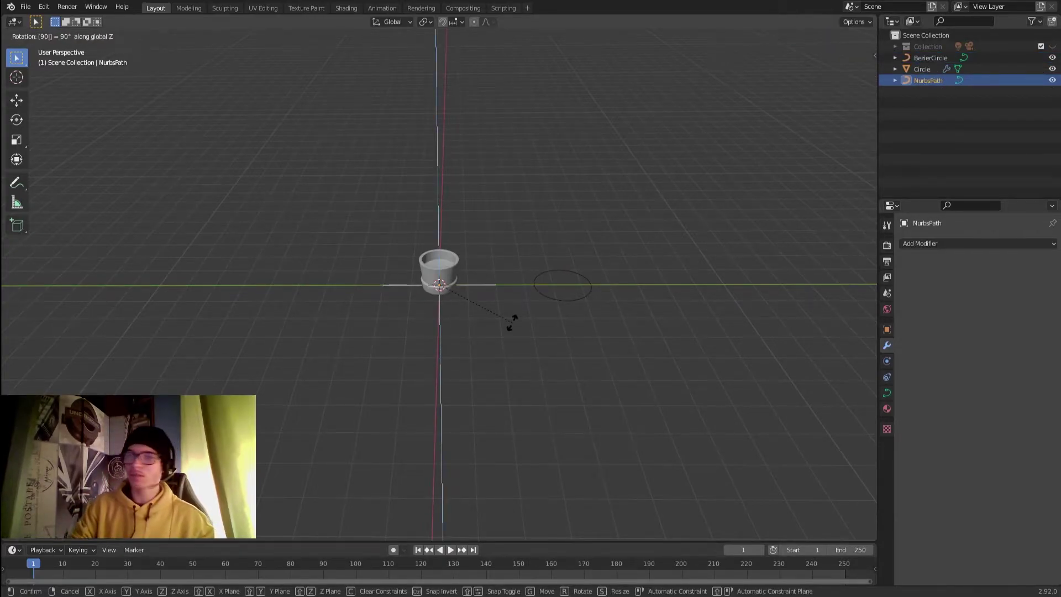
{"action": "key", "text": "Return"}
Move the path along the Y axis to the far side of the Bezier circle
{"action": "key", "text": "g"}
{"action": "key", "text": "y"}
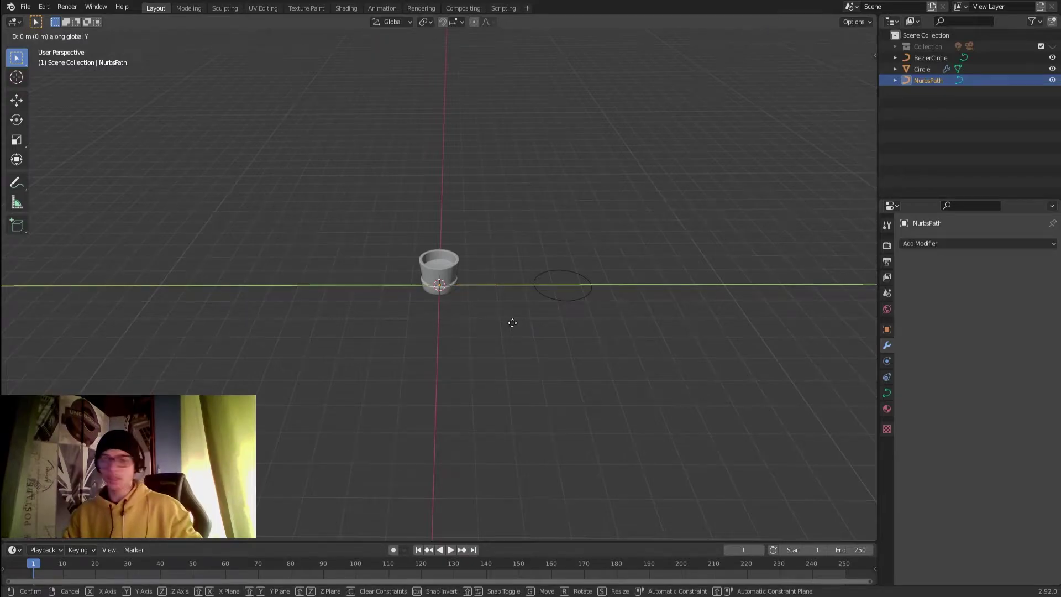
{"action": "left_click", "coordinate": [762, 344]}
Set the path's geometry bevel to Object and pick the Bezier circle as its bevel object
{"action": "middle_click_drag", "start_coordinate": [679, 357], "coordinate": [403, 327]}
{"action": "left_click", "coordinate": [190, 309]}
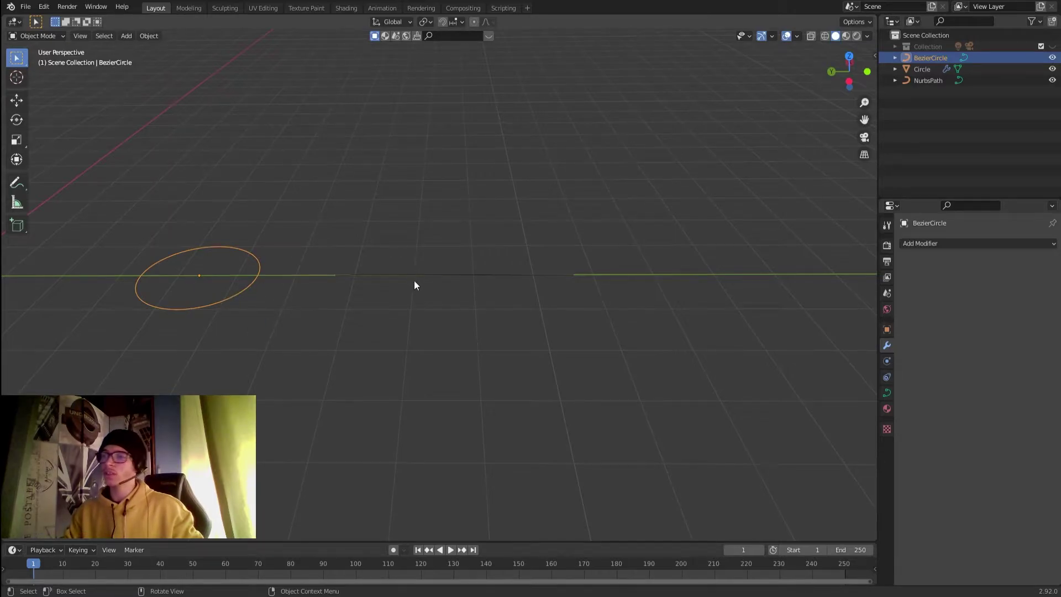
{"action": "left_click", "coordinate": [500, 283]}
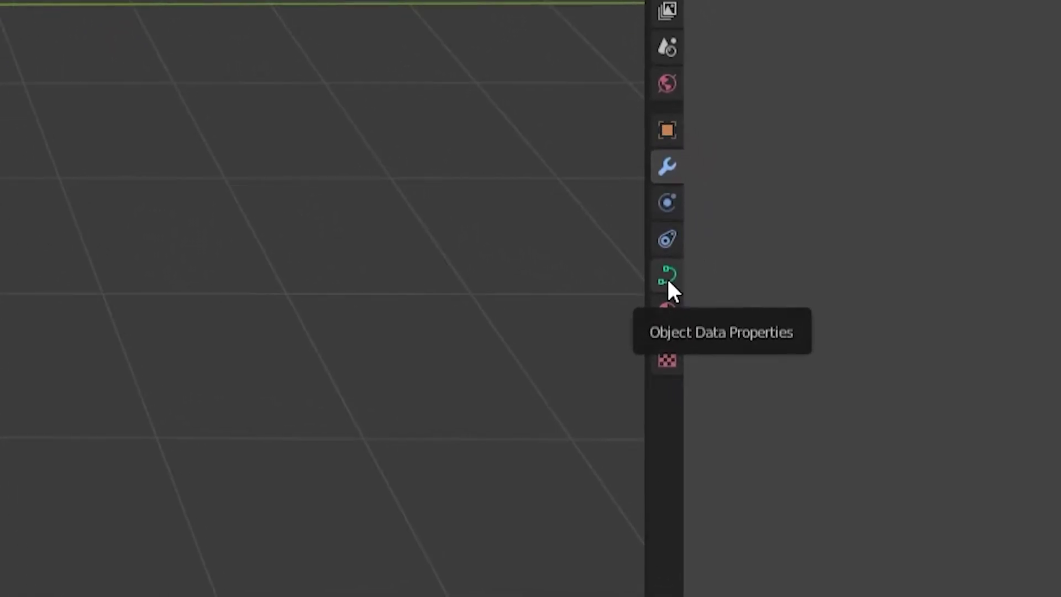
{"action": "left_click", "coordinate": [668, 281]}
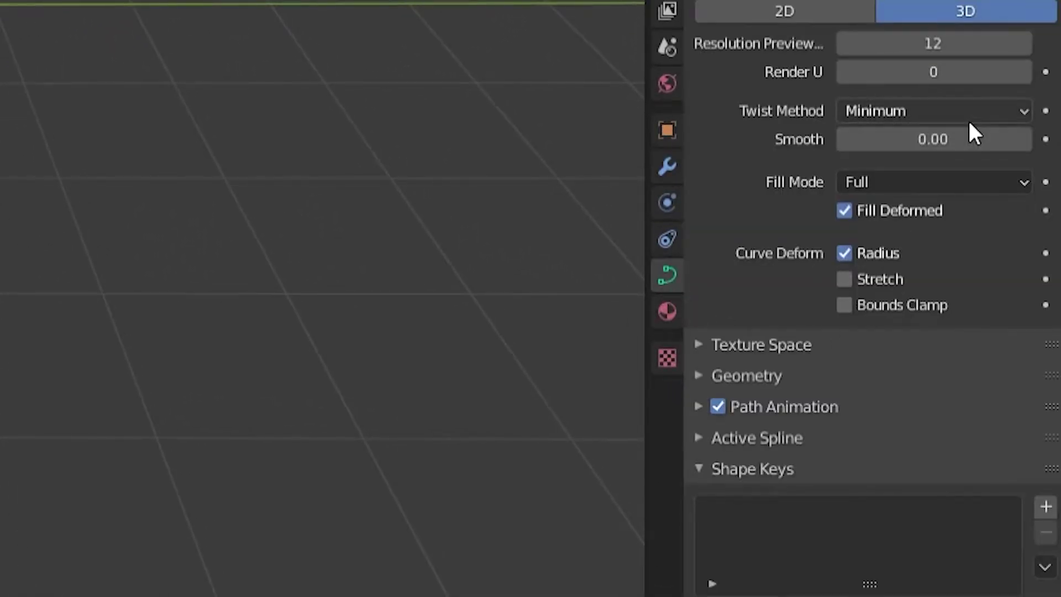
{"action": "left_click", "coordinate": [700, 375]}
{"action": "scroll", "coordinate": [835, 316], "scroll_direction": "down", "scroll_amount": 5}
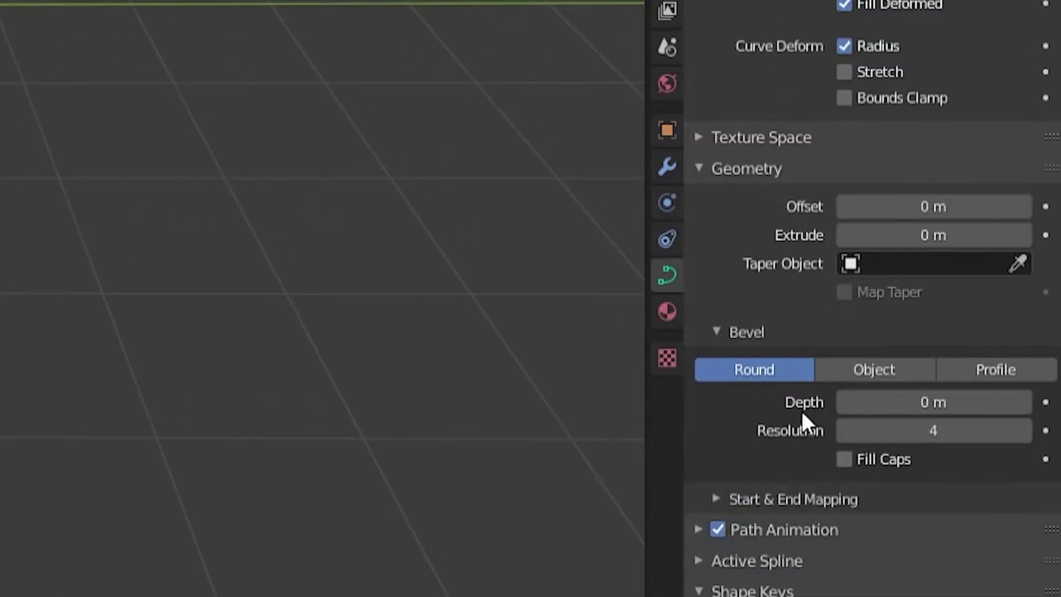
{"action": "left_click", "coordinate": [895, 369]}
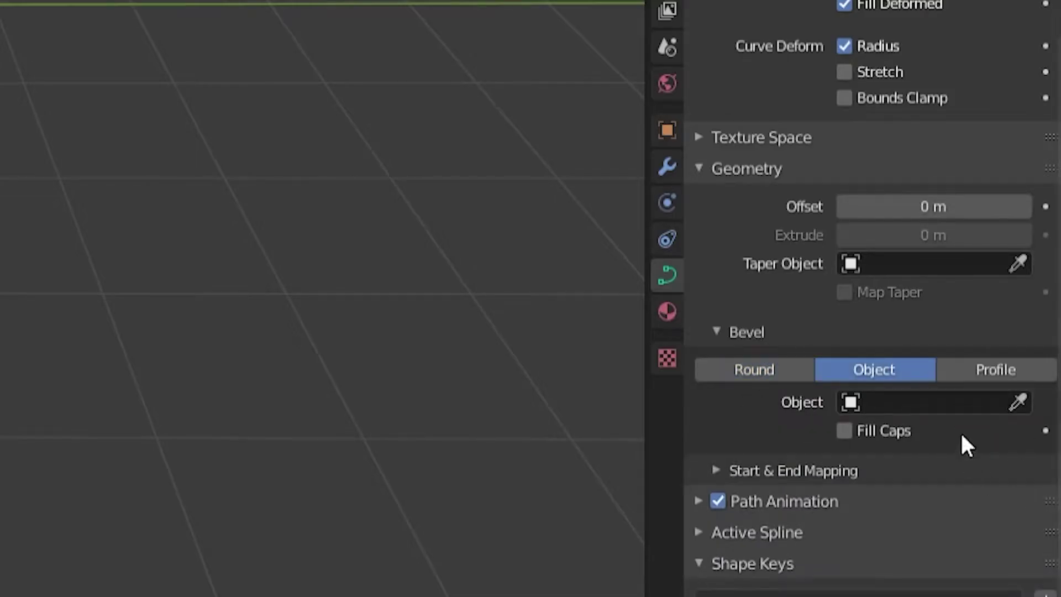
{"action": "left_click", "coordinate": [1018, 403]}
{"action": "left_click", "coordinate": [226, 261]}
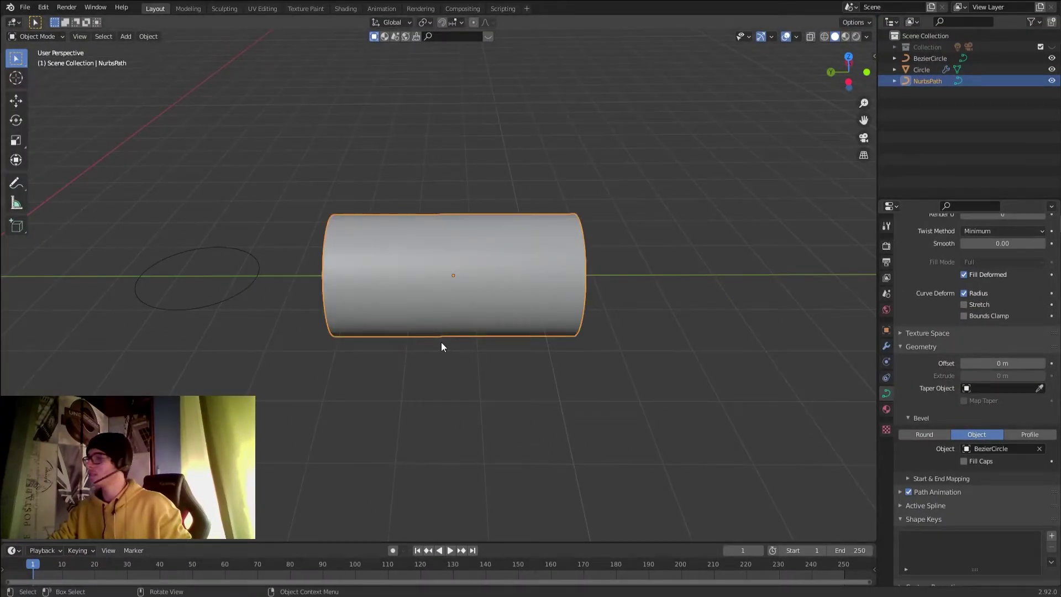
Try scaling down the Bezier circle to test how it controls the tube's thickness
{"action": "middle_click_drag", "start_coordinate": [441, 347], "coordinate": [403, 339]}
{"action": "left_click", "coordinate": [316, 333]}
{"action": "middle_click_drag", "start_coordinate": [343, 360], "coordinate": [385, 415]}
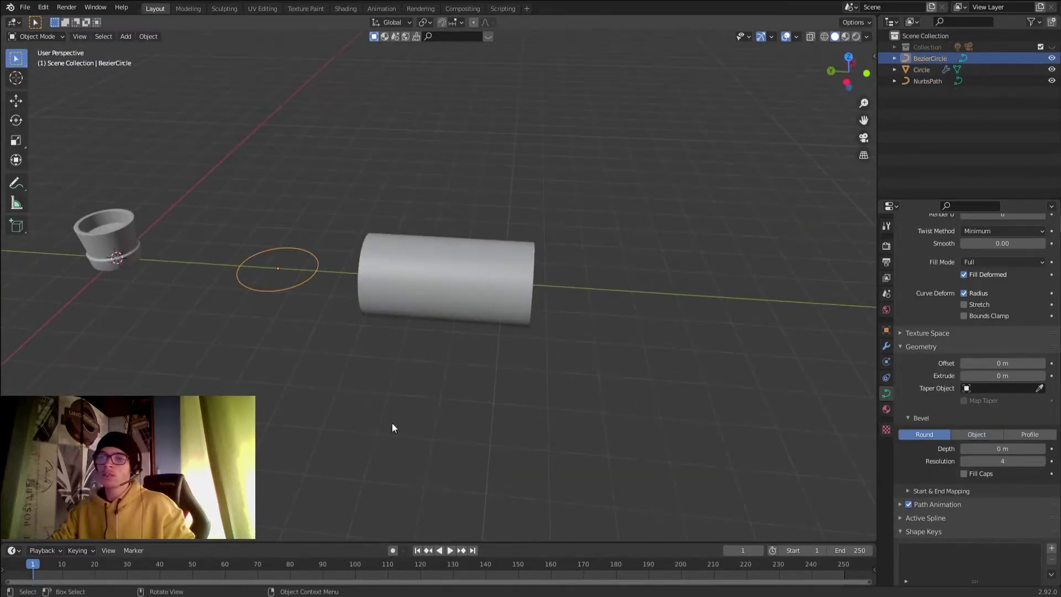
{"action": "key", "text": "s"}
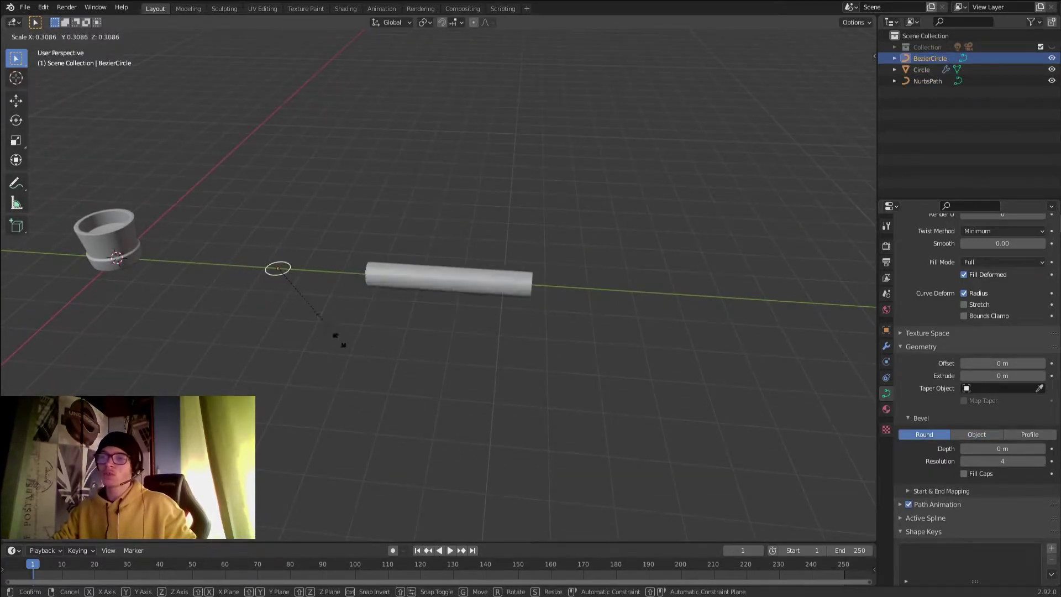
{"action": "left_click", "coordinate": [350, 380]}
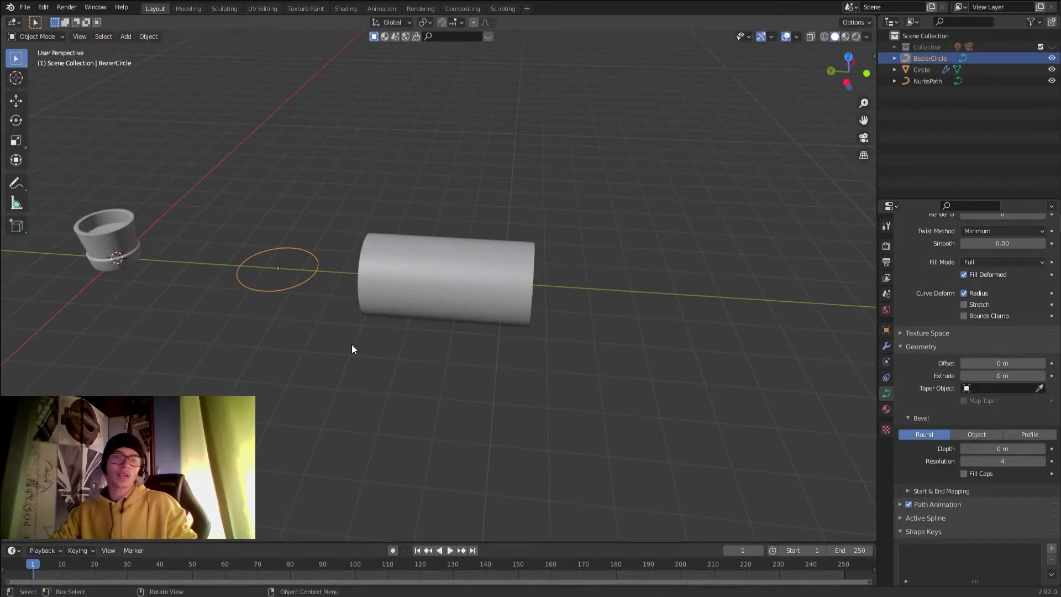
{"action": "mouse_move", "coordinate": [413, 308]}
{"action": "middle_mouse_down"}
{"action": "mouse_move", "coordinate": [343, 304]}
{"action": "mouse_move", "coordinate": [486, 275]}
{"action": "mouse_move", "coordinate": [424, 299]}
{"action": "middle_mouse_up"}
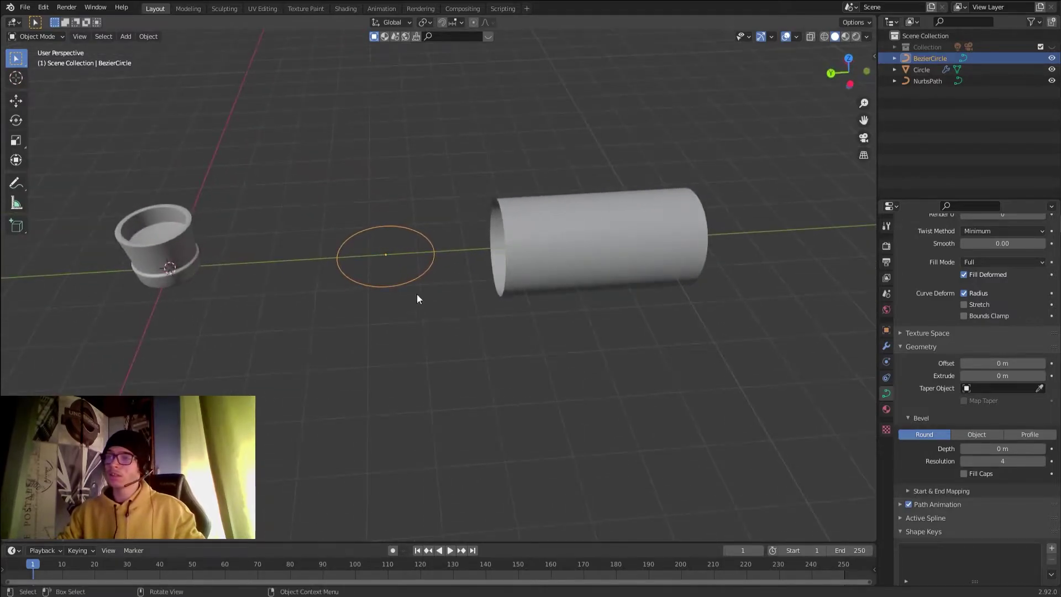
Scale the Bezier circle down to about 0.17 of its size to thin the tube
{"action": "scroll", "coordinate": [467, 249], "scroll_direction": "down", "scroll_amount": 6}
{"action": "scroll", "coordinate": [442, 254], "scroll_direction": "up", "scroll_amount": 8}
{"action": "middle_click_drag", "start_coordinate": [439, 258], "coordinate": [436, 386], "text": "shift"}
{"action": "scroll", "coordinate": [436, 386], "scroll_direction": "down", "scroll_amount": 2}
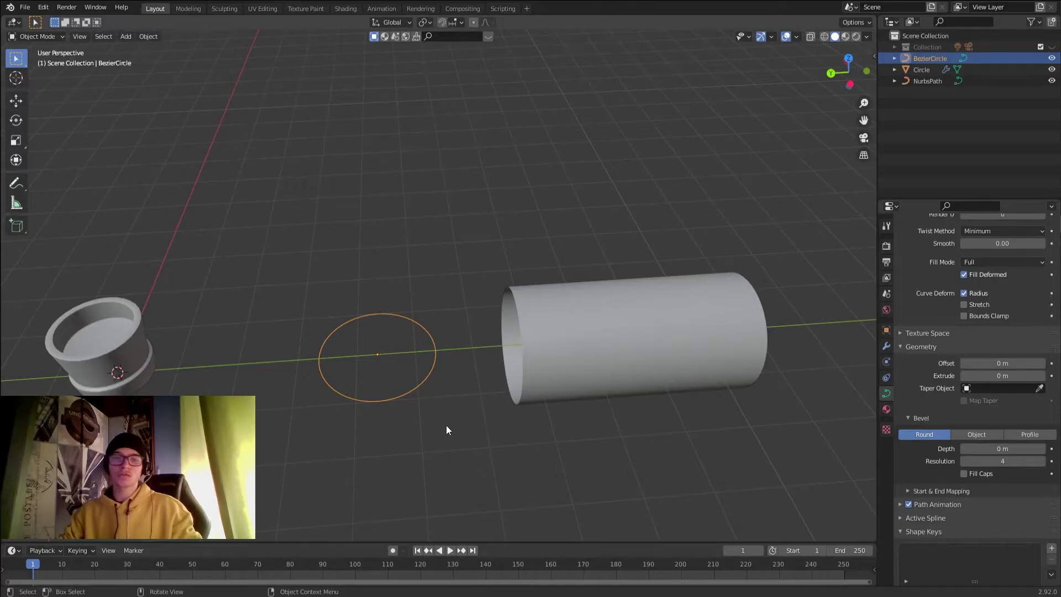
{"action": "key", "text": "s"}
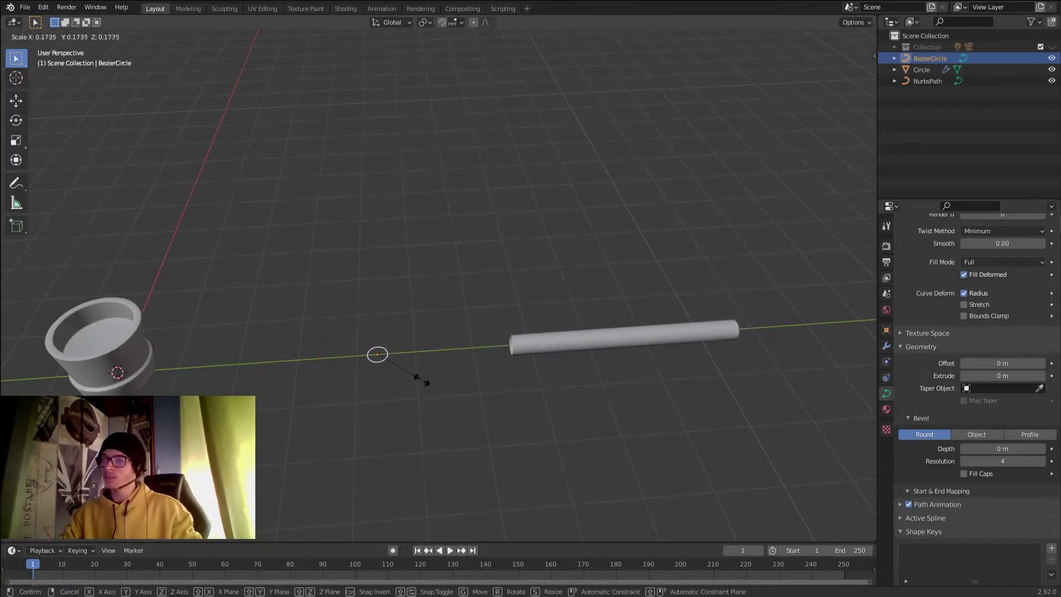
{"action": "left_click", "coordinate": [422, 379]}
Move the Bezier circle's two side control points about -0.27 m along the X axis to form a notched profile
{"action": "scroll", "coordinate": [417, 392], "scroll_direction": "up", "scroll_amount": 3}
{"action": "middle_click_drag", "start_coordinate": [414, 402], "coordinate": [438, 316], "text": "shift"}
{"action": "key", "text": "Tab"}
{"action": "scroll", "coordinate": [387, 249], "scroll_direction": "up", "scroll_amount": 4}
{"action": "left_click", "coordinate": [434, 330]}
{"action": "left_click_drag", "start_coordinate": [327, 314], "coordinate": [385, 356], "text": "shift"}
{"action": "key", "text": "g"}
{"action": "key", "text": "y"}
{"action": "key", "text": "x"}
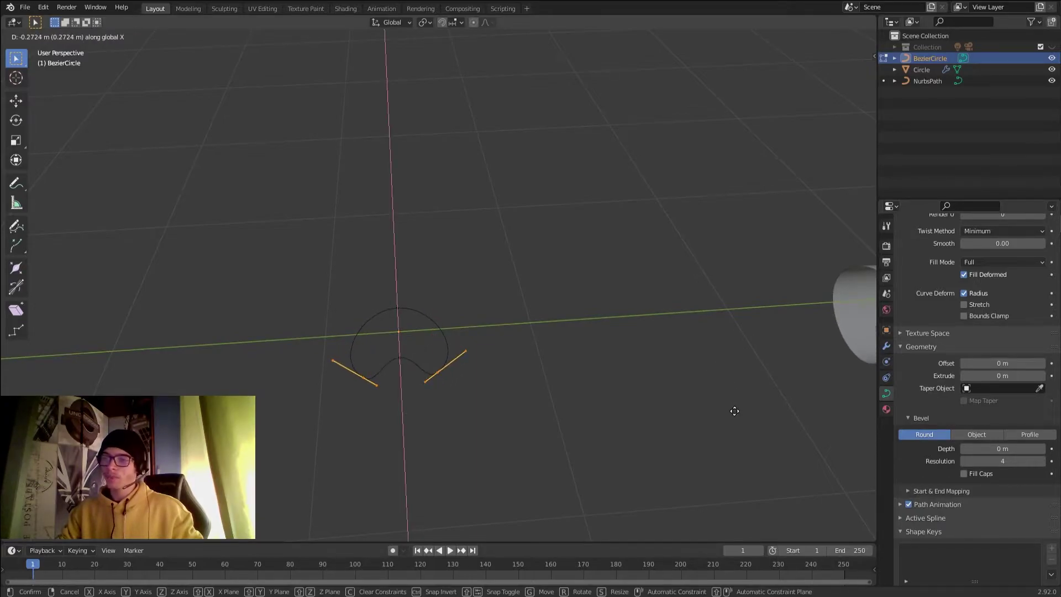
{"action": "left_click", "coordinate": [734, 410]}
Scale the handles of the Bezier circle's far control point to about 0.11 to make that end pointed
{"action": "middle_click_drag", "start_coordinate": [521, 359], "coordinate": [511, 330]}
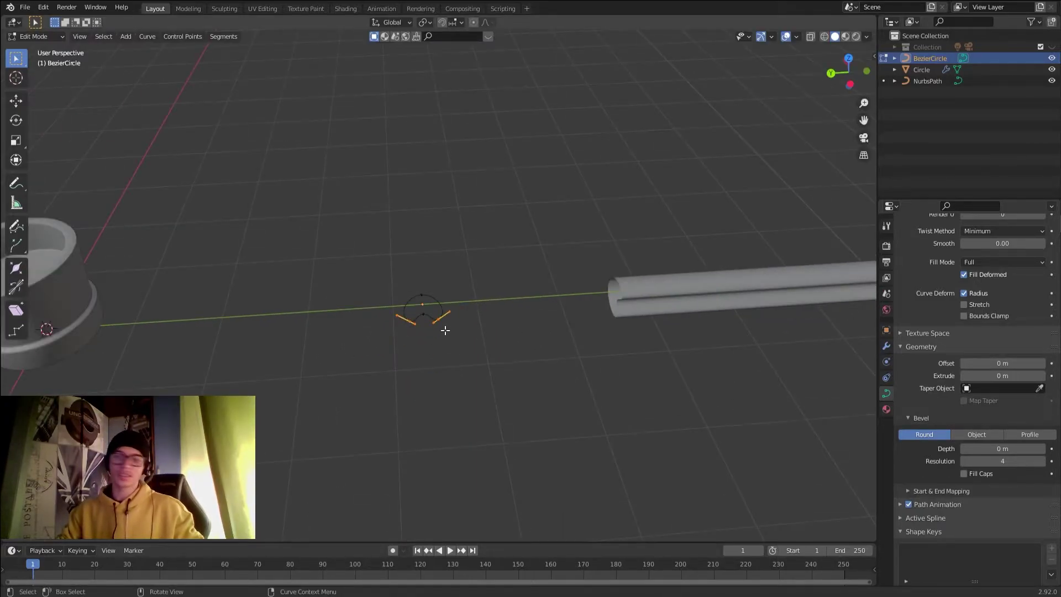
{"action": "scroll", "coordinate": [446, 330], "scroll_direction": "up", "scroll_amount": 4}
{"action": "left_click_drag", "start_coordinate": [380, 288], "coordinate": [454, 329]}
{"action": "key", "text": "s"}
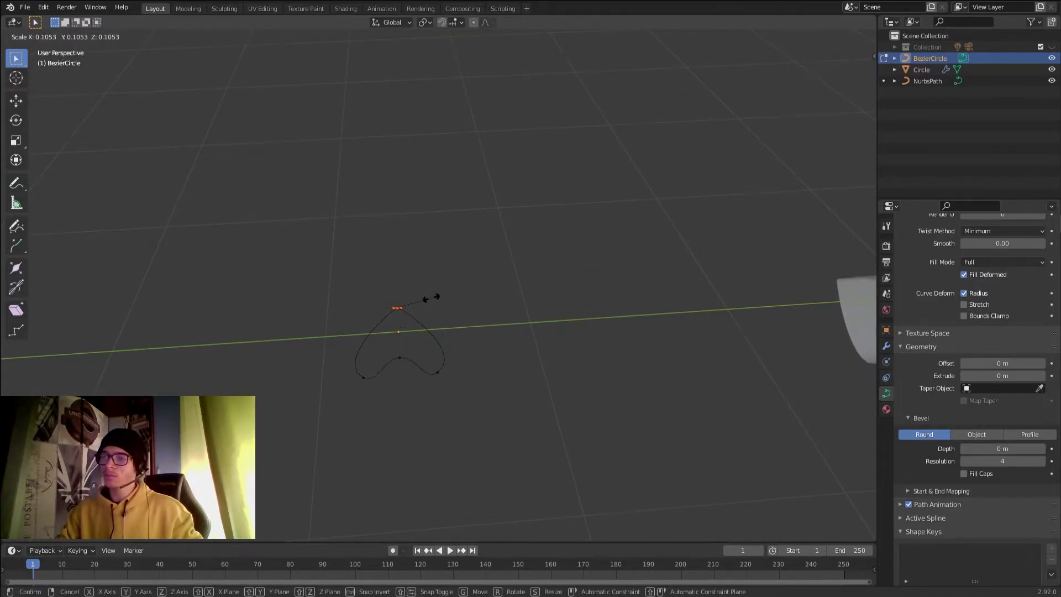
{"action": "left_click", "coordinate": [431, 298]}
Shrink the curve radius at the path's end control point so the tube tapers to a sharp tip
{"action": "middle_click_drag", "start_coordinate": [602, 355], "coordinate": [461, 313]}
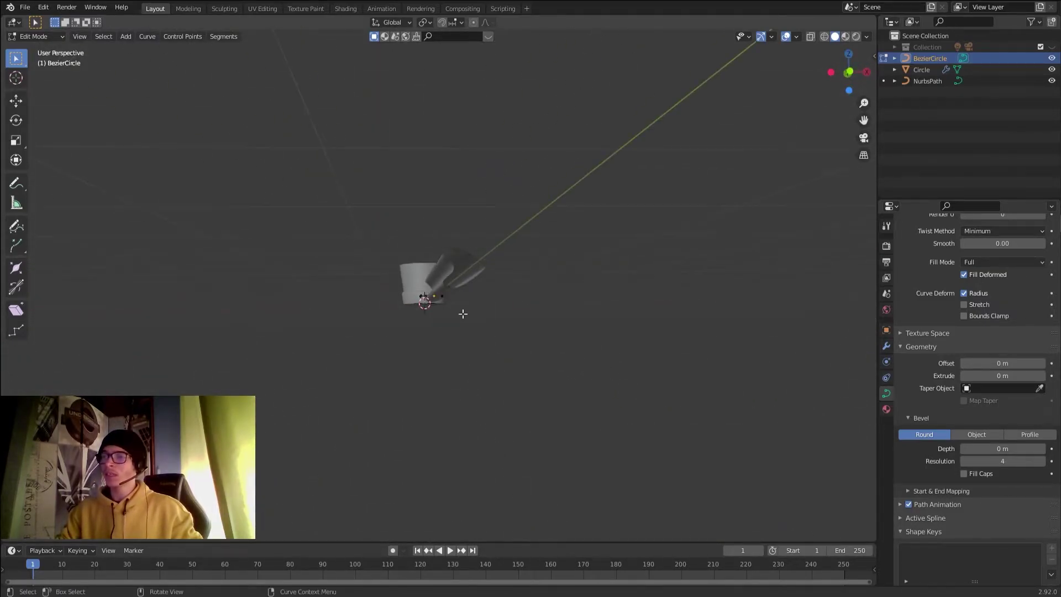
{"action": "middle_click_drag", "start_coordinate": [449, 269], "coordinate": [482, 316]}
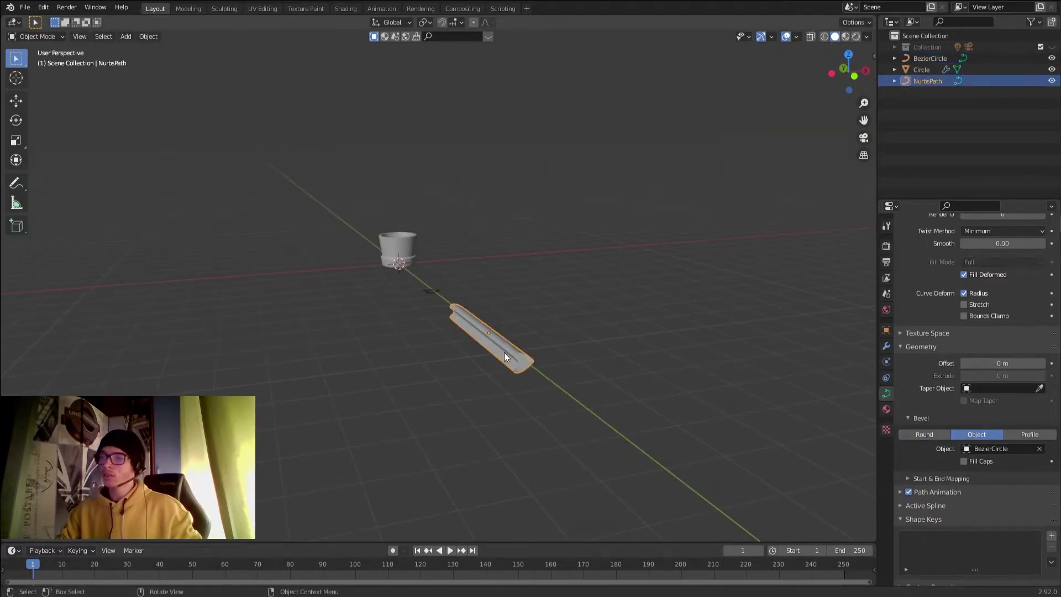
{"action": "middle_click_drag", "start_coordinate": [504, 352], "coordinate": [505, 319]}
{"action": "scroll", "coordinate": [586, 381], "scroll_direction": "up", "scroll_amount": 3}
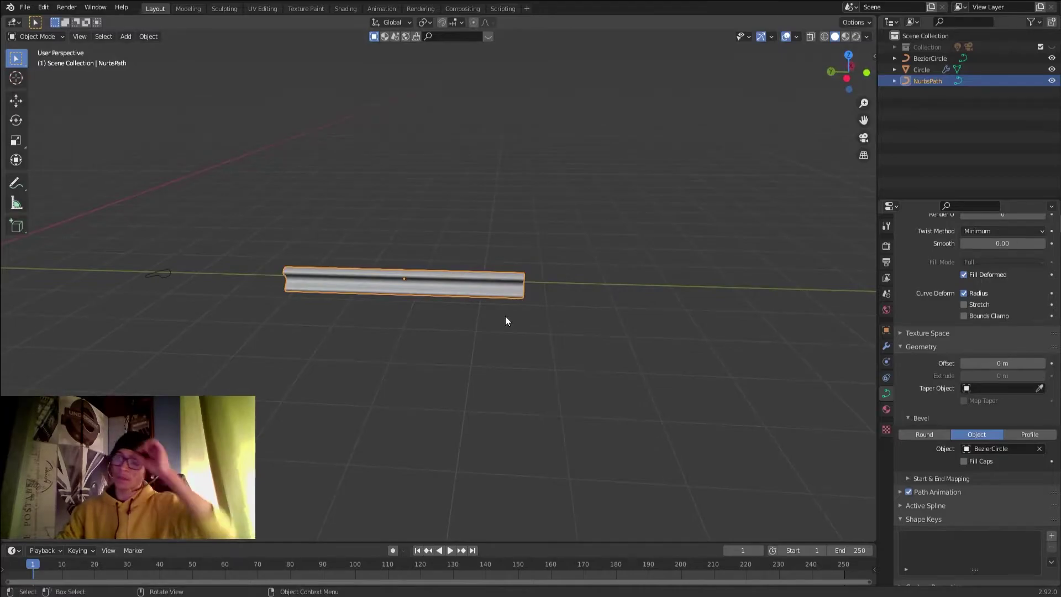
{"action": "scroll", "coordinate": [396, 295], "scroll_direction": "up", "scroll_amount": 3}
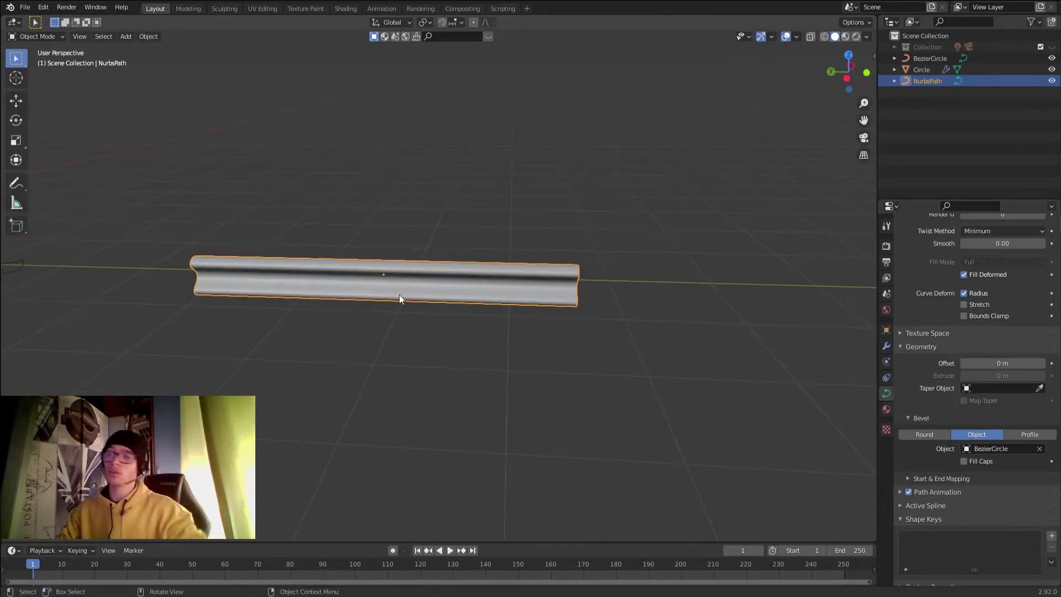
{"action": "key", "text": "Tab"}
{"action": "middle_click_drag", "start_coordinate": [539, 250], "coordinate": [405, 270]}
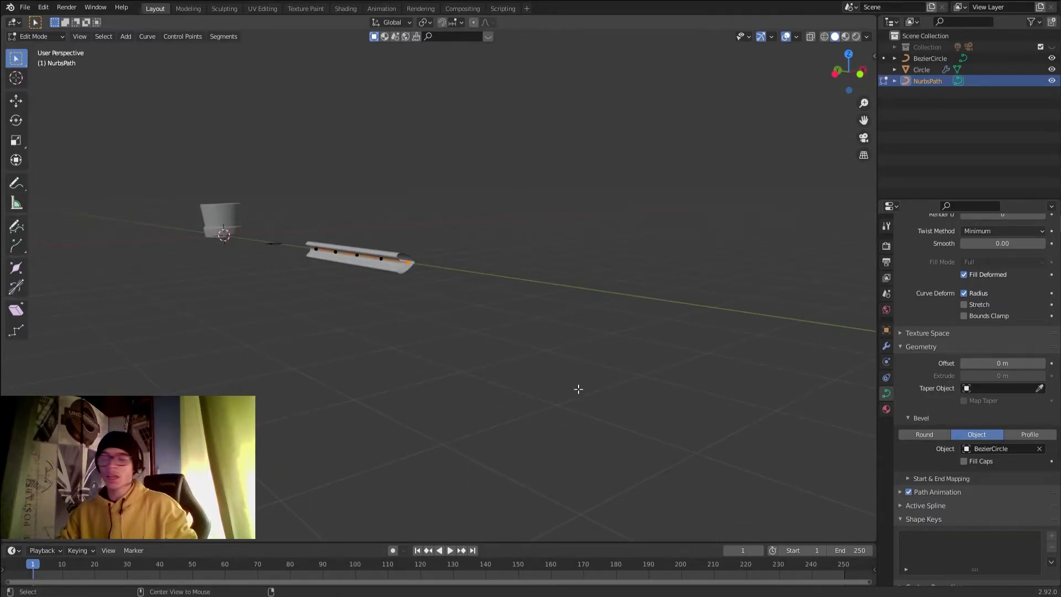
{"action": "key", "text": "alt+s"}
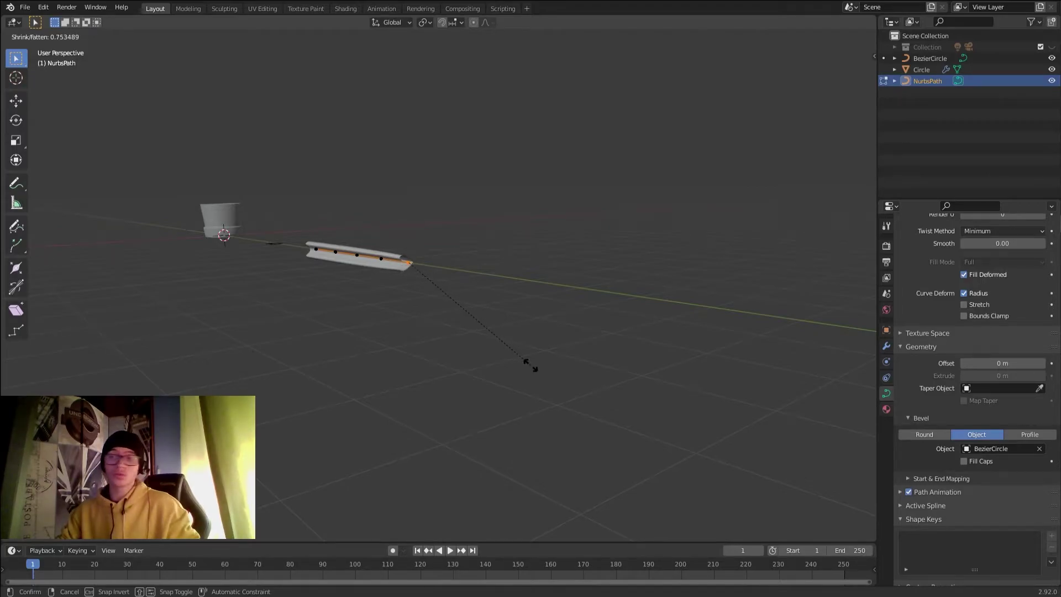
{"action": "left_click", "coordinate": [438, 288]}
{"action": "middle_click_drag", "start_coordinate": [410, 282], "coordinate": [436, 271]}
{"action": "scroll", "coordinate": [495, 353], "scroll_direction": "up", "scroll_amount": 6}
{"action": "scroll", "coordinate": [488, 349], "scroll_direction": "down", "scroll_amount": 5}
{"action": "key", "text": "Tab"}
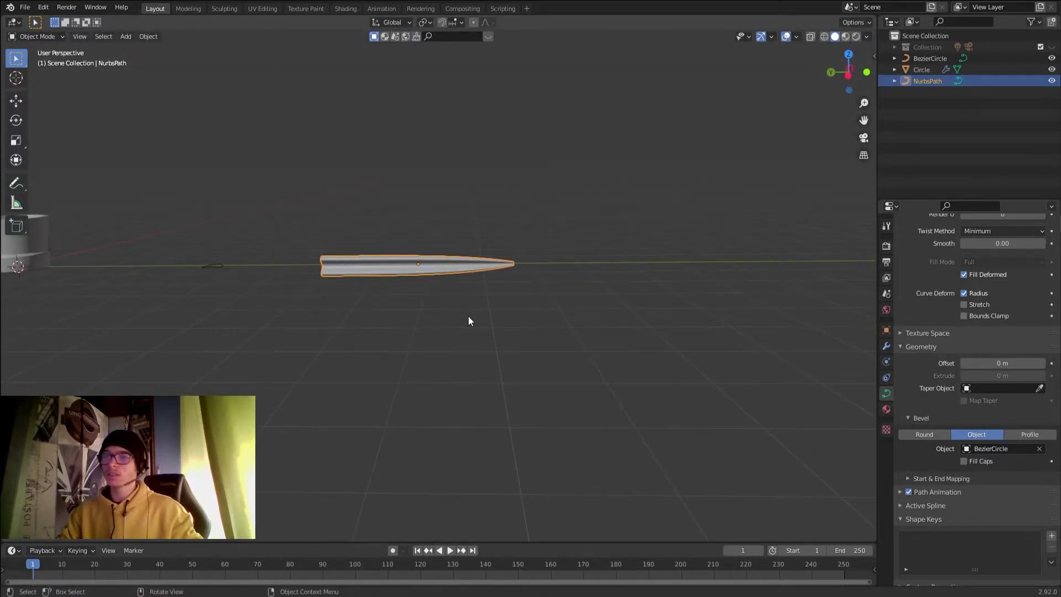
Move the tapered leaf along the Y axis over to the pot
{"action": "key", "text": "g"}
{"action": "key", "text": "y"}
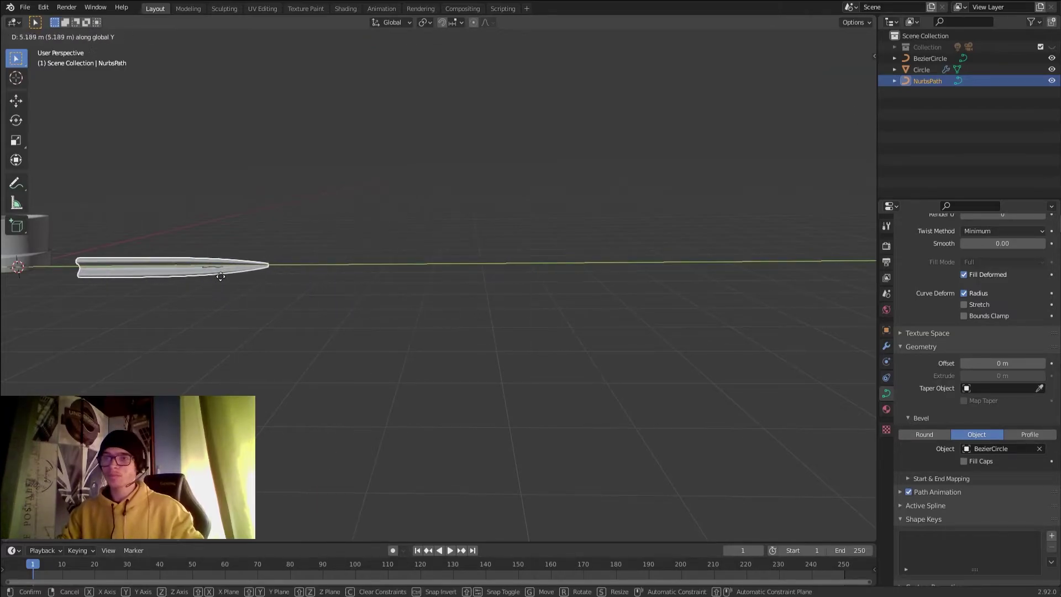
{"action": "left_click", "coordinate": [145, 258]}
{"action": "scroll", "coordinate": [194, 288], "scroll_direction": "down", "scroll_amount": 4}
{"action": "middle_click_drag", "start_coordinate": [248, 316], "coordinate": [316, 467], "text": "shift"}
{"action": "scroll", "coordinate": [387, 462], "scroll_direction": "up", "scroll_amount": 4}
{"action": "middle_click_drag", "start_coordinate": [411, 460], "coordinate": [606, 238], "text": "shift"}
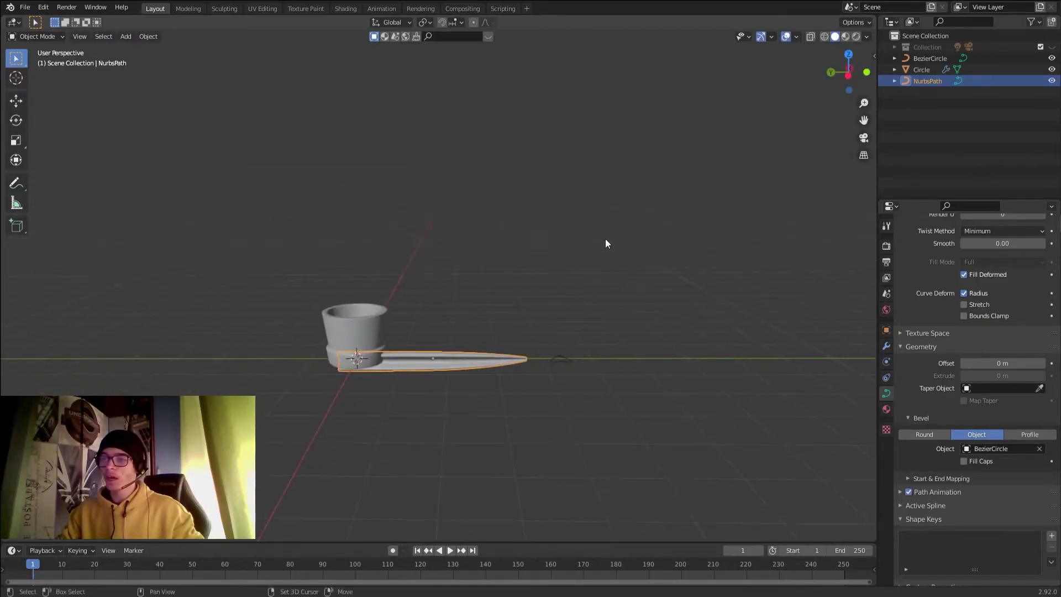
Rotate the leaf 90° around the X axis so it stands upright
{"action": "key", "text": "r"}
{"action": "type", "text": "x"}
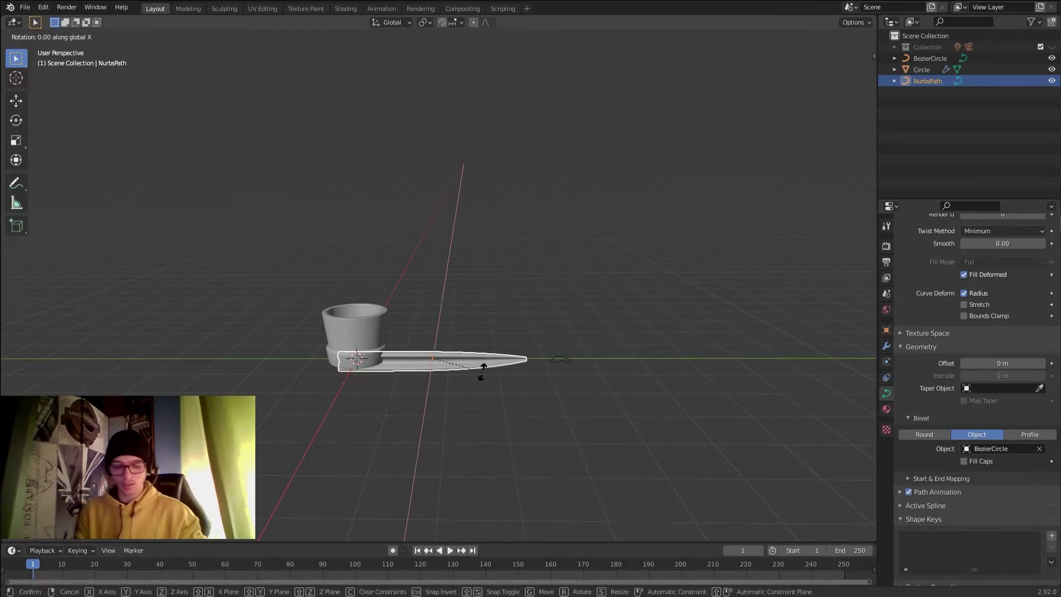
{"action": "type", "text": "90"}
{"action": "key", "text": "Return"}
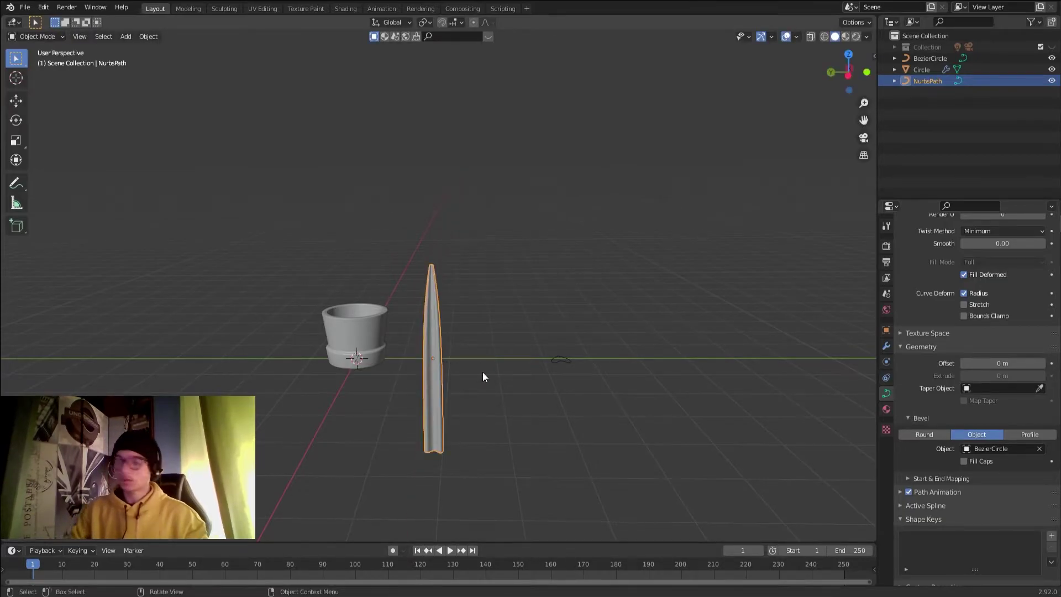
Move the leaf along the Y axis into the pot and raise it along Z
{"action": "key", "text": "g"}
{"action": "key", "text": "y"}
{"action": "left_click", "coordinate": [407, 346]}
{"action": "key", "text": "g"}
{"action": "key", "text": "z"}
{"action": "left_click", "coordinate": [408, 241]}
Nudge the leaf slightly along the X axis to adjust its position inside the pot
{"action": "left_click", "coordinate": [423, 332]}
{"action": "scroll", "coordinate": [424, 337], "scroll_direction": "up", "scroll_amount": 1}
{"action": "middle_click_drag", "start_coordinate": [425, 338], "coordinate": [495, 309]}
{"action": "scroll", "coordinate": [474, 315], "scroll_direction": "up", "scroll_amount": 4}
{"action": "left_click", "coordinate": [389, 304]}
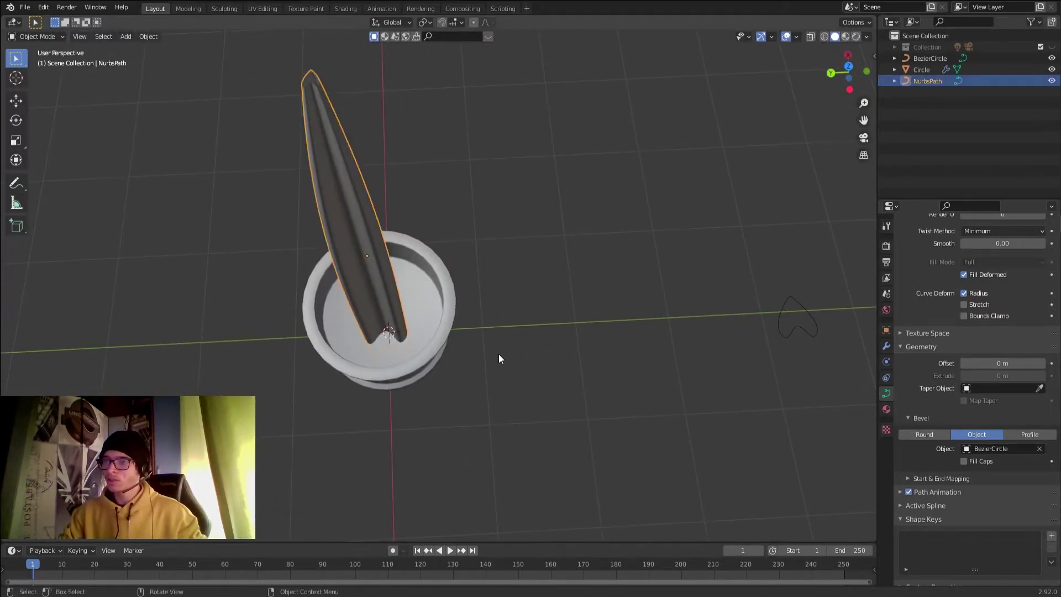
{"action": "key", "text": "g"}
{"action": "key", "text": "x"}
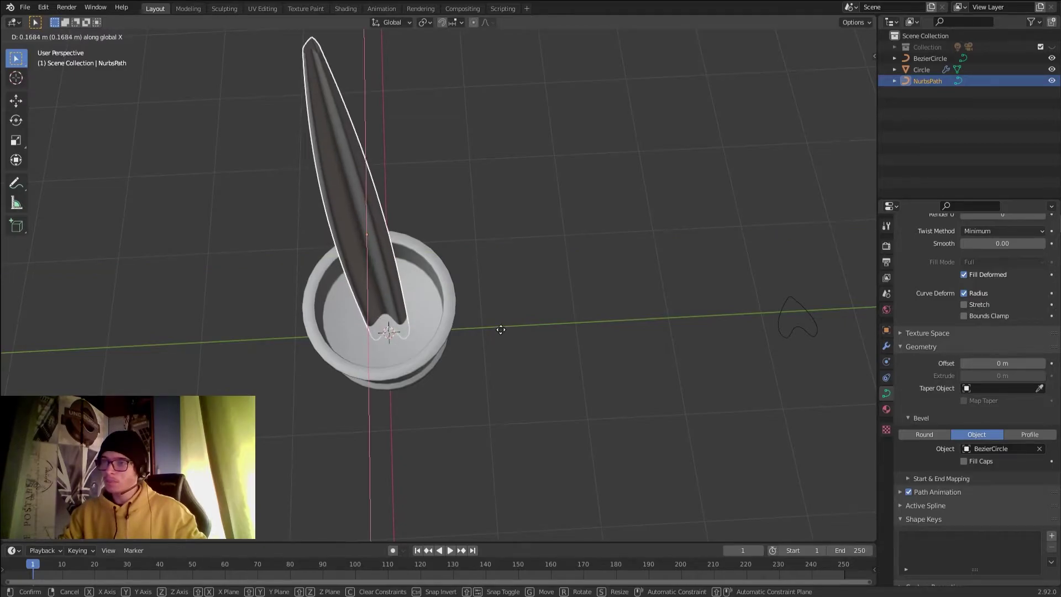
{"action": "right_click", "coordinate": [500, 331]}
Set the transform pivot point to Individual Origins and scale the leaf to about 0.46 with the Z axis locked
{"action": "middle_click_drag", "start_coordinate": [500, 332], "coordinate": [481, 157]}
{"action": "left_click", "coordinate": [422, 22]}
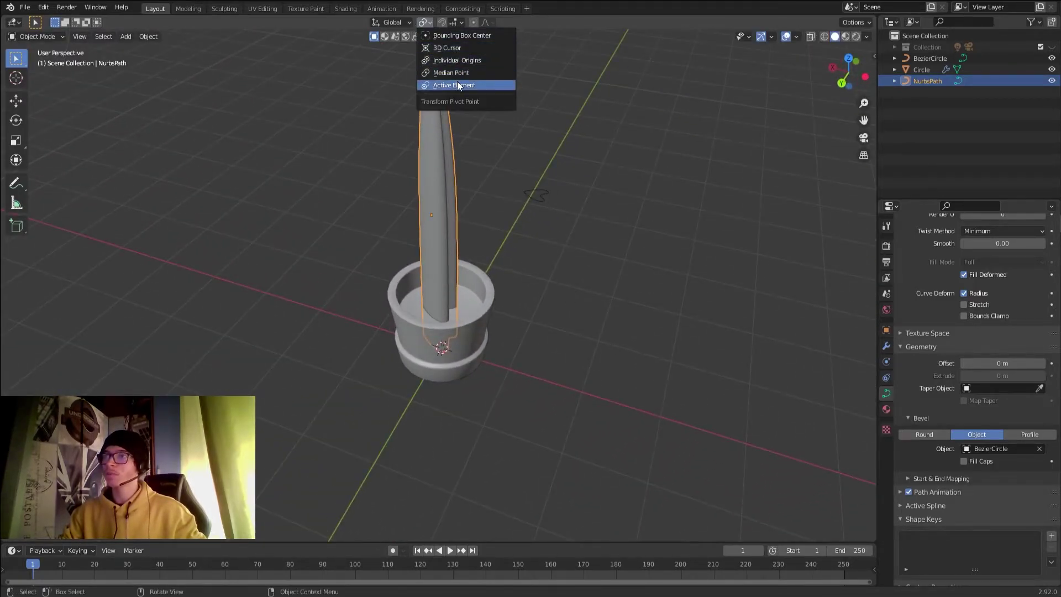
{"action": "left_click", "coordinate": [456, 60]}
{"action": "key", "text": "s"}
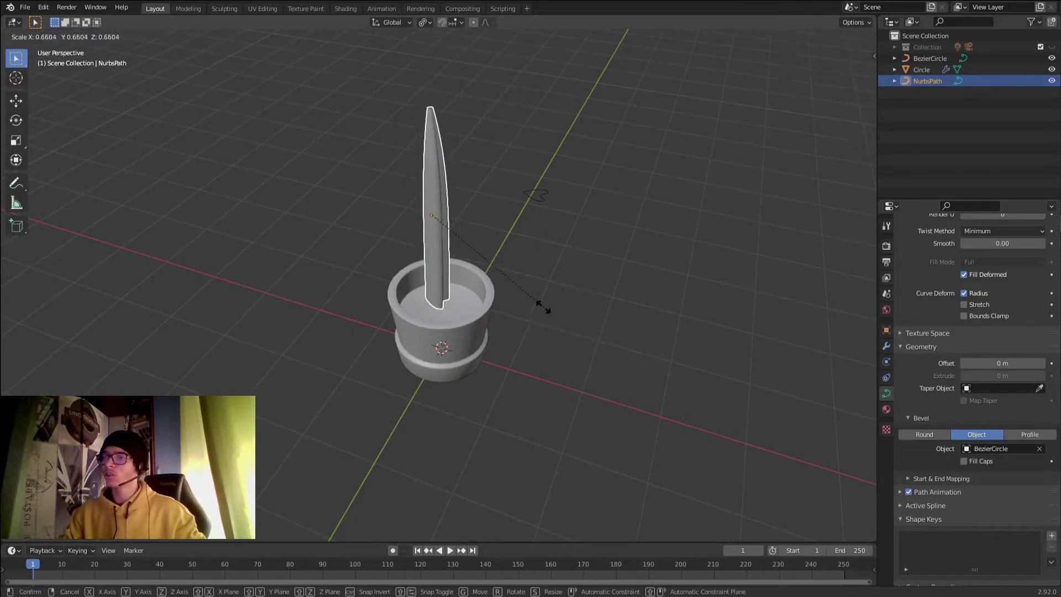
{"action": "key", "text": "shift+z"}
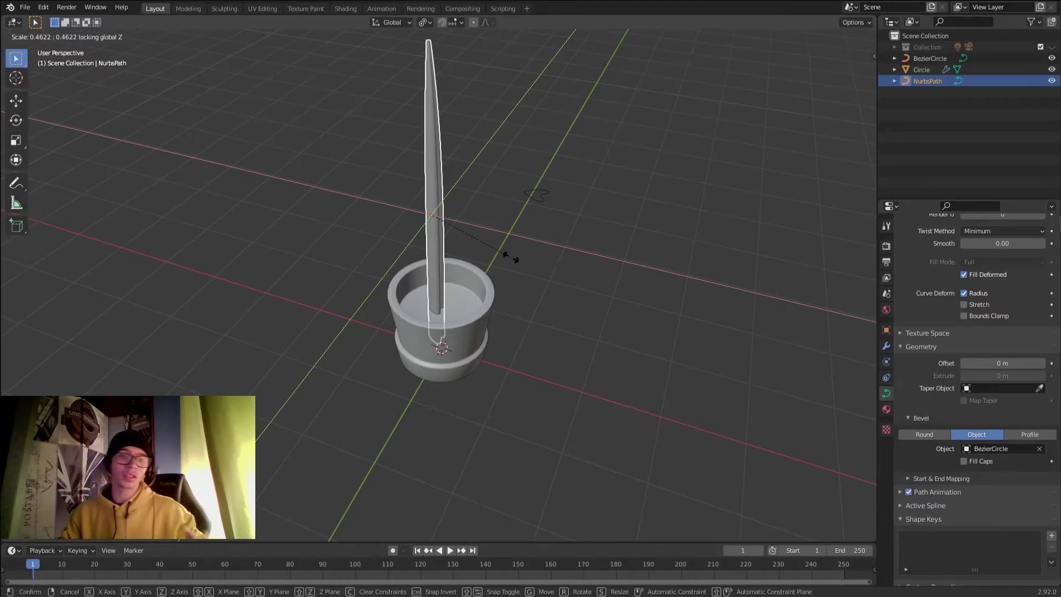
{"action": "left_click", "coordinate": [513, 255]}
Working in front view, move the leaf path's topmost control point sideways in positive X and slightly down
{"action": "middle_click_drag", "start_coordinate": [512, 255], "coordinate": [472, 391]}
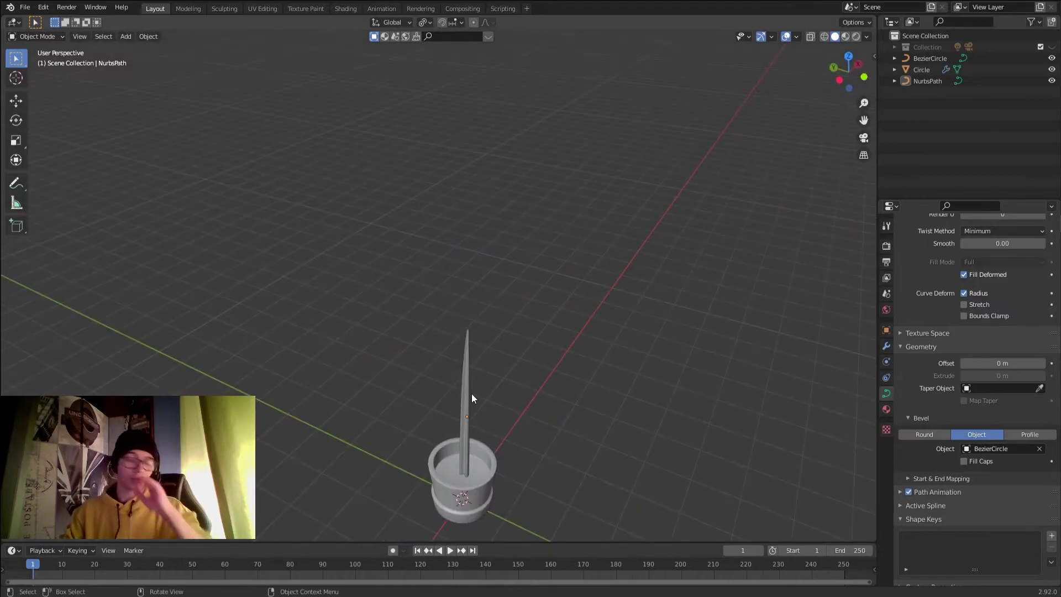
{"action": "scroll", "coordinate": [455, 426], "scroll_direction": "up", "scroll_amount": 5}
{"action": "scroll", "coordinate": [465, 449], "scroll_direction": "down", "scroll_amount": 4}
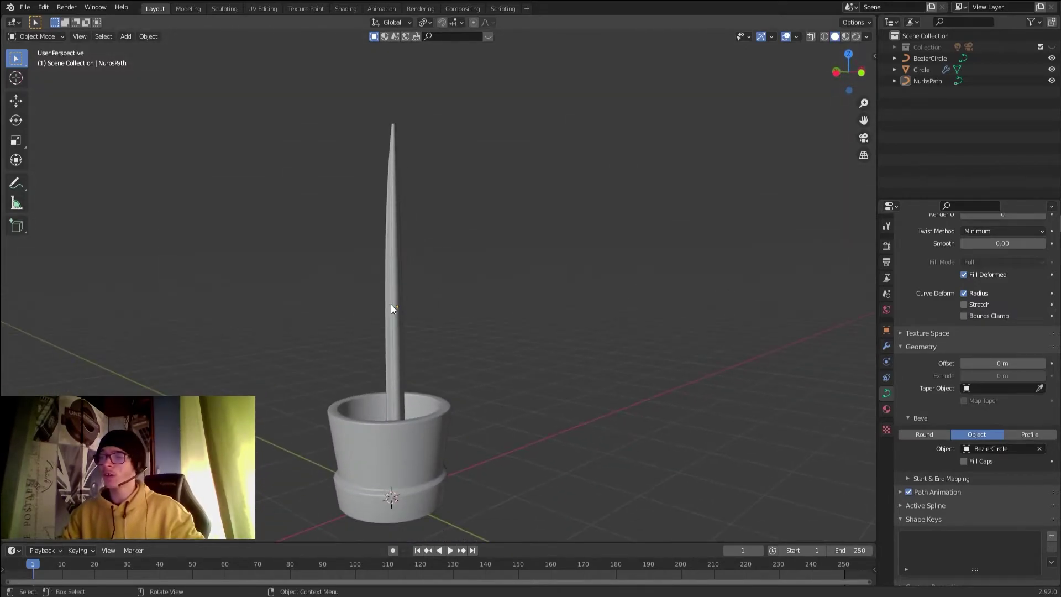
{"action": "left_click", "coordinate": [394, 307]}
{"action": "key", "text": "KP_3"}
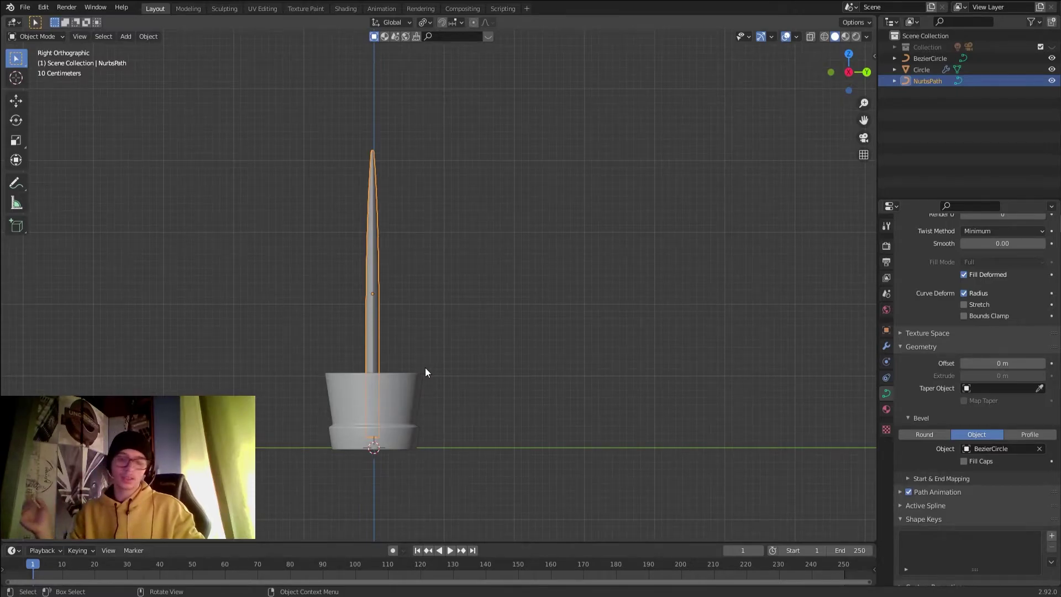
{"action": "key", "text": "KP_1"}
{"action": "scroll", "coordinate": [358, 322], "scroll_direction": "up", "scroll_amount": 3}
{"action": "key", "text": "Tab"}
{"action": "scroll", "coordinate": [404, 278], "scroll_direction": "down", "scroll_amount": 3}
{"action": "middle_click_drag", "start_coordinate": [425, 239], "coordinate": [479, 251], "text": "shift"}
{"action": "left_click_drag", "start_coordinate": [341, 157], "coordinate": [531, 247]}
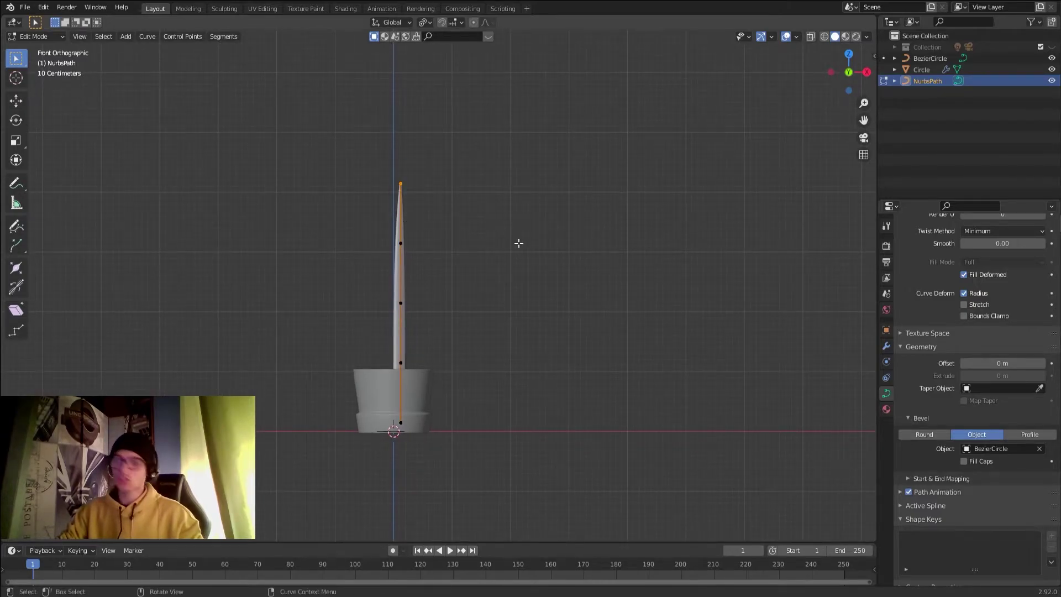
{"action": "key", "text": "g"}
{"action": "left_click", "coordinate": [620, 266]}
Shift the next two control points toward the bend and move the tip about 0.37 m in X and -0.41 m in Z
{"action": "left_click_drag", "start_coordinate": [351, 224], "coordinate": [445, 278]}
{"action": "key", "text": "g"}
{"action": "left_click", "coordinate": [543, 350]}
{"action": "left_click_drag", "start_coordinate": [374, 294], "coordinate": [414, 325]}
{"action": "key", "text": "g"}
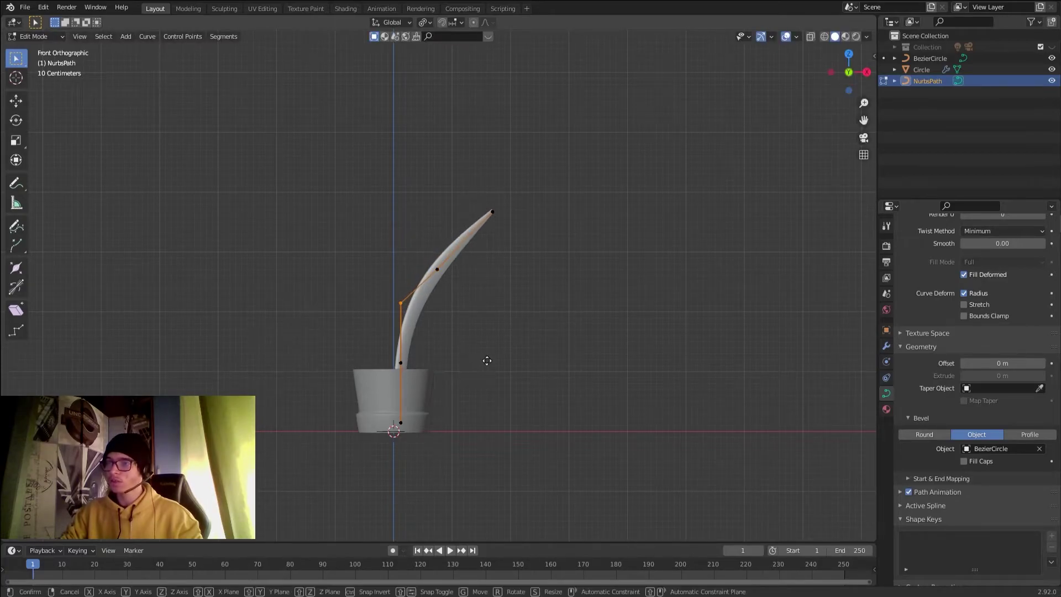
{"action": "left_click", "coordinate": [501, 372]}
{"action": "left_click_drag", "start_coordinate": [534, 236], "coordinate": [535, 237]}
{"action": "key", "text": "g"}
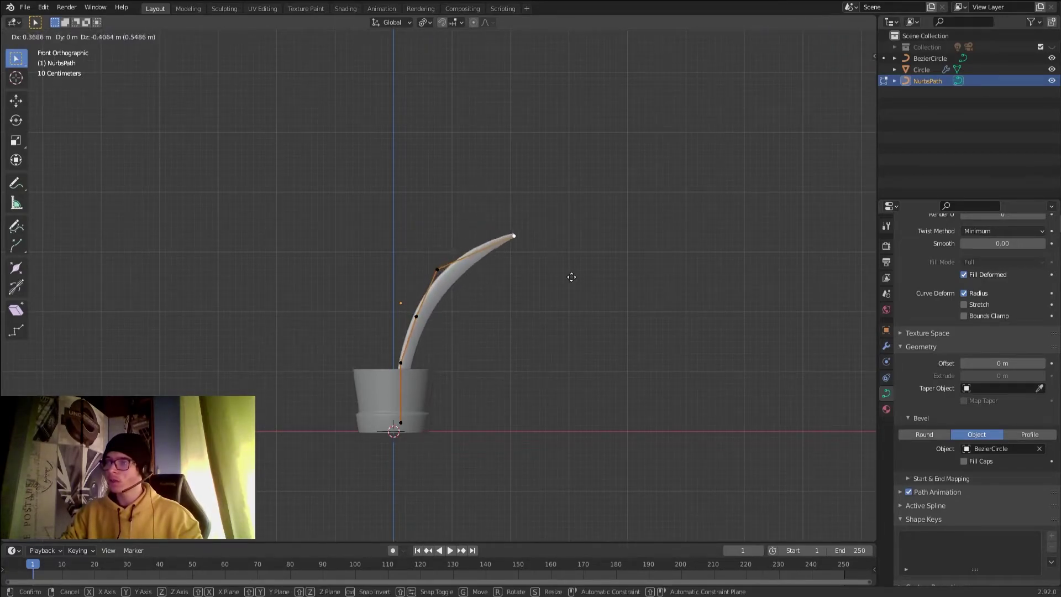
{"action": "left_click", "coordinate": [571, 278]}
Shrink the curve radius at the bent leaf's tip further and finish editing the path
{"action": "key", "text": "alt+s"}
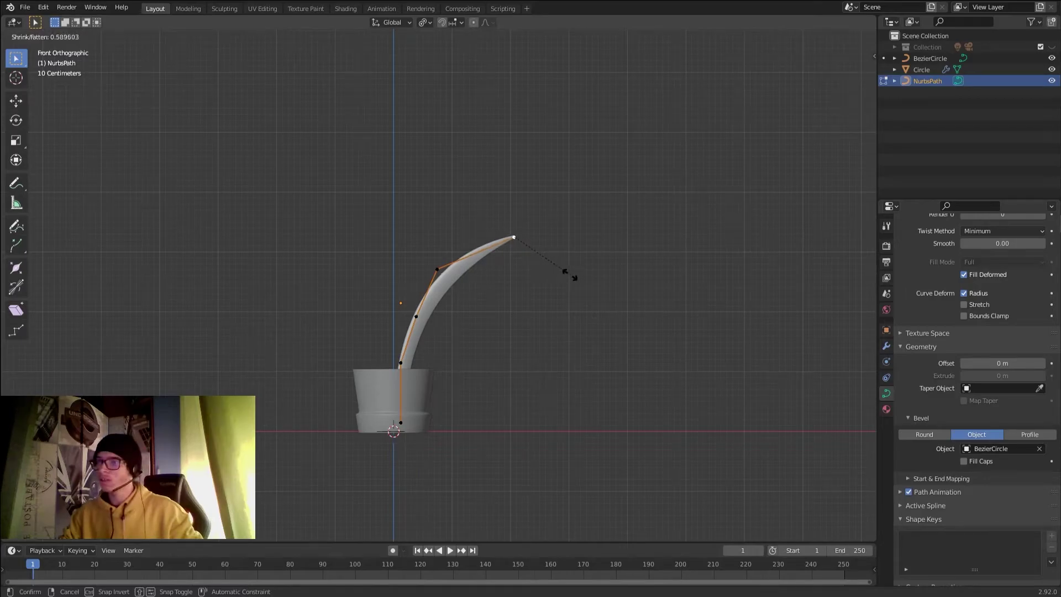
{"action": "left_click", "coordinate": [527, 247]}
{"action": "key", "text": "Tab"}
Examine the curved leaf standing in the pot from several angles
{"action": "scroll", "coordinate": [496, 350], "scroll_direction": "down", "scroll_amount": 3}
{"action": "middle_click_drag", "start_coordinate": [467, 319], "coordinate": [622, 347]}
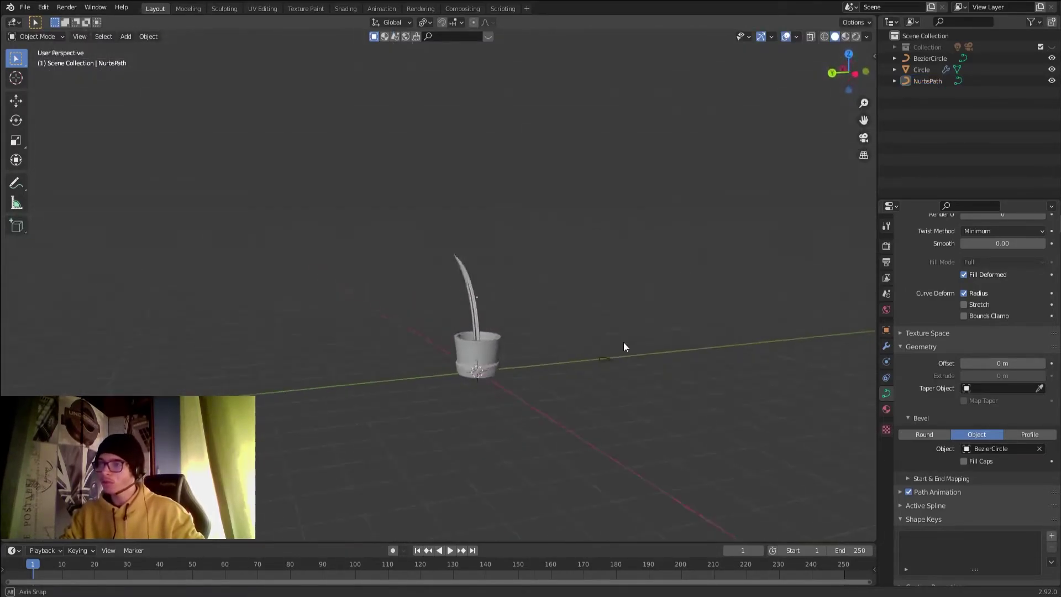
{"action": "scroll", "coordinate": [470, 382], "scroll_direction": "up", "scroll_amount": 4}
{"action": "scroll", "coordinate": [470, 382], "scroll_direction": "down", "scroll_amount": 3}
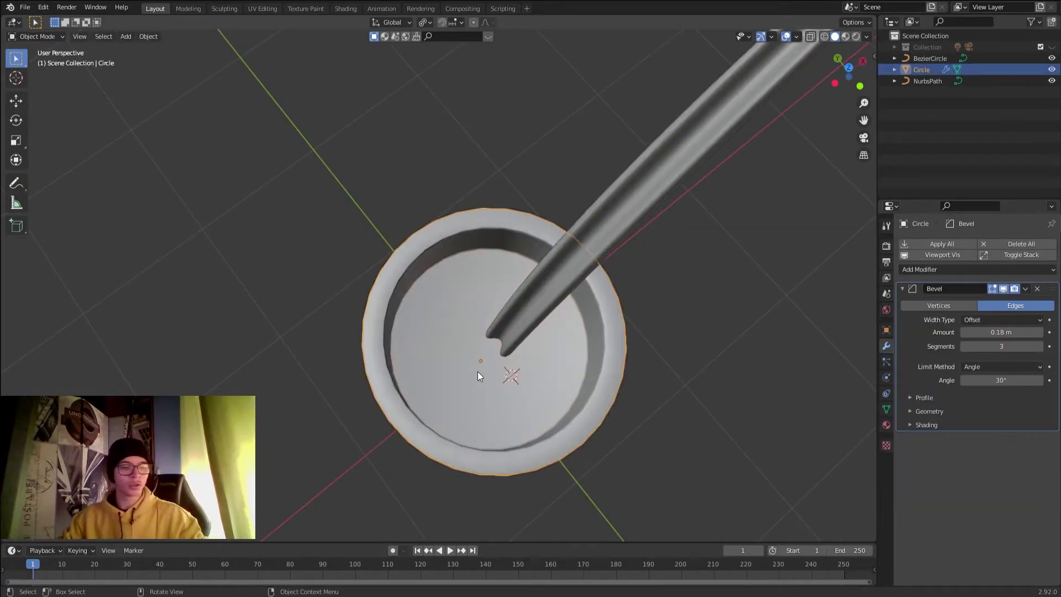
{"action": "scroll", "coordinate": [492, 401], "scroll_direction": "down", "scroll_amount": 3}
{"action": "middle_click_drag", "start_coordinate": [492, 401], "coordinate": [549, 310]}
{"action": "scroll", "coordinate": [497, 428], "scroll_direction": "up", "scroll_amount": 3}
{"action": "scroll", "coordinate": [496, 428], "scroll_direction": "down", "scroll_amount": 3}
Select the pot's inner bottom face in face select mode and snap the 3D cursor to it
{"action": "middle_click_drag", "start_coordinate": [468, 419], "coordinate": [451, 418]}
{"action": "scroll", "coordinate": [451, 418], "scroll_direction": "up", "scroll_amount": 3}
{"action": "key", "text": "Tab"}
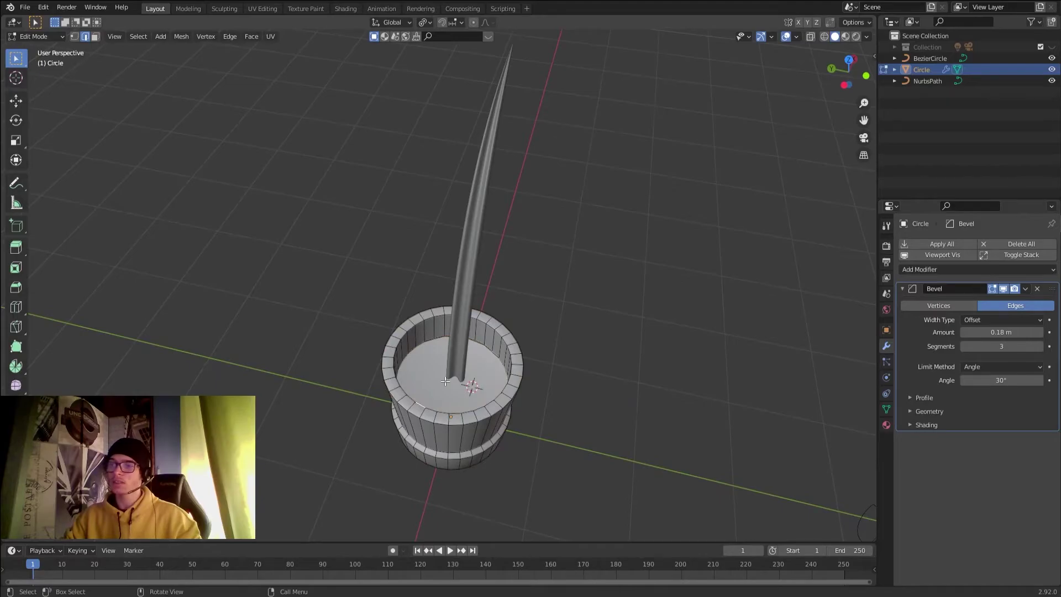
{"action": "key", "text": "3"}
{"action": "middle_click_drag", "start_coordinate": [446, 381], "coordinate": [465, 460]}
{"action": "scroll", "coordinate": [457, 379], "scroll_direction": "down", "scroll_amount": 3}
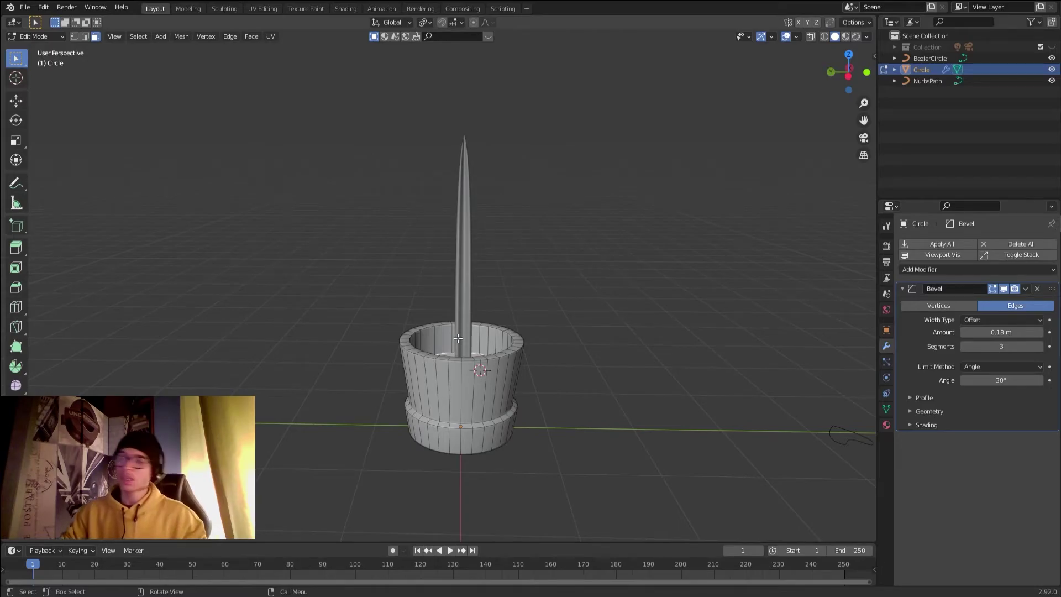
{"action": "middle_click_drag", "start_coordinate": [460, 398], "coordinate": [470, 459]}
{"action": "scroll", "coordinate": [471, 461], "scroll_direction": "up", "scroll_amount": 2}
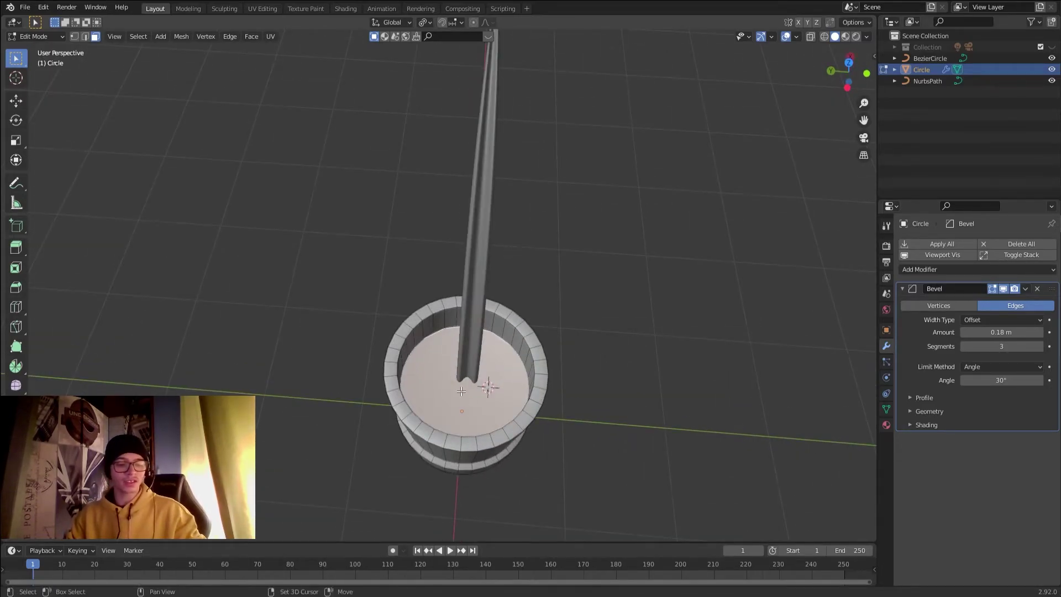
{"action": "key", "text": "shift+s"}
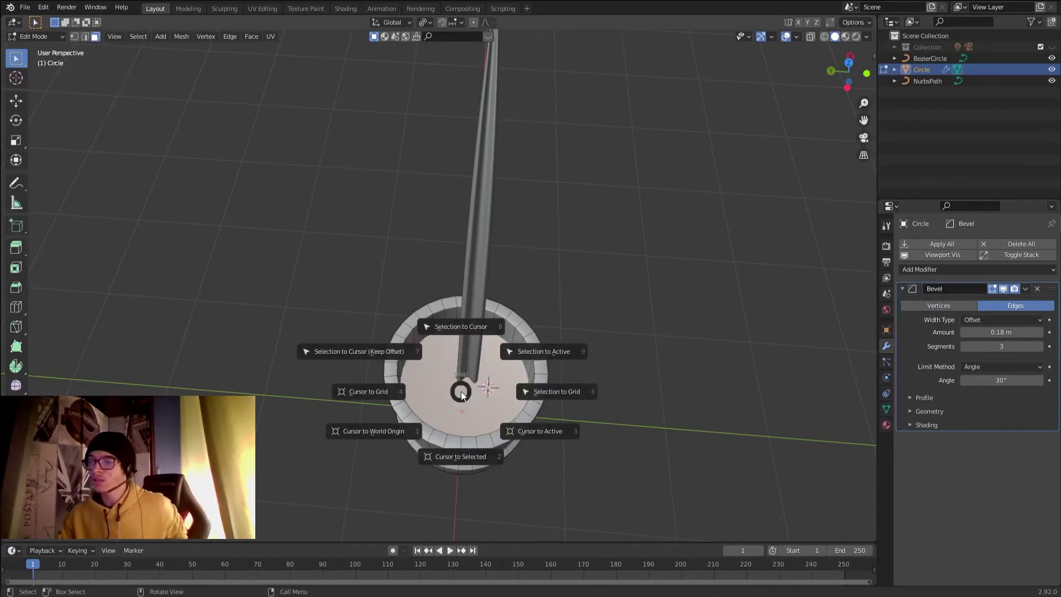
{"action": "left_click", "coordinate": [475, 460]}
Finish editing the pot mesh and set the transform pivot point to 3D Cursor
{"action": "scroll", "coordinate": [474, 460], "scroll_direction": "up", "scroll_amount": 2}
{"action": "middle_click_drag", "start_coordinate": [474, 460], "coordinate": [416, 474]}
{"action": "scroll", "coordinate": [417, 473], "scroll_direction": "up", "scroll_amount": 2}
{"action": "middle_click_drag", "start_coordinate": [414, 408], "coordinate": [595, 363]}
{"action": "scroll", "coordinate": [471, 309], "scroll_direction": "down", "scroll_amount": 2}
{"action": "key", "text": "Tab"}
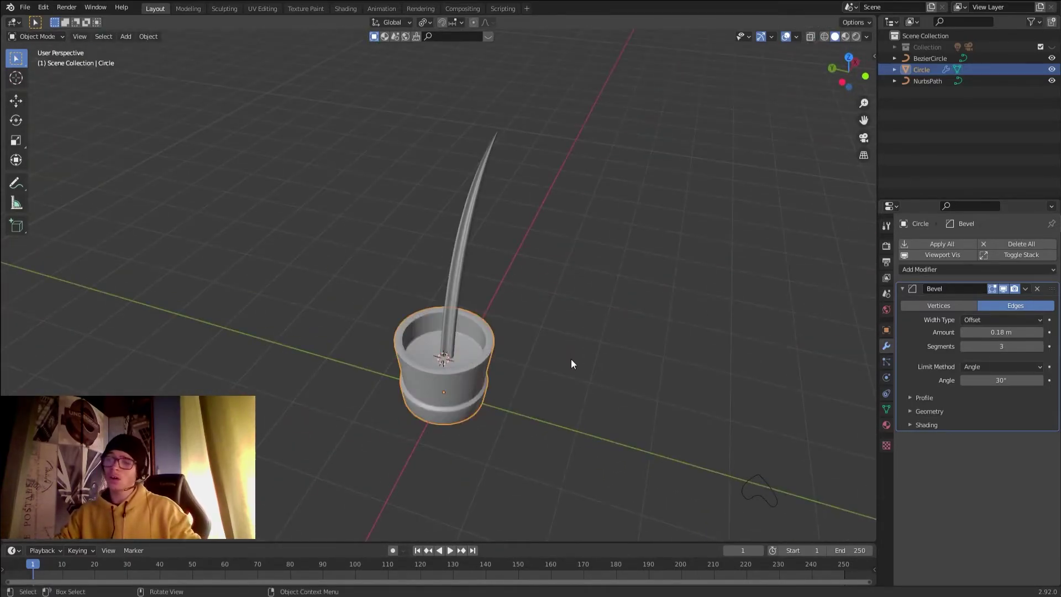
{"action": "left_click", "coordinate": [428, 23]}
{"action": "left_click", "coordinate": [438, 49]}
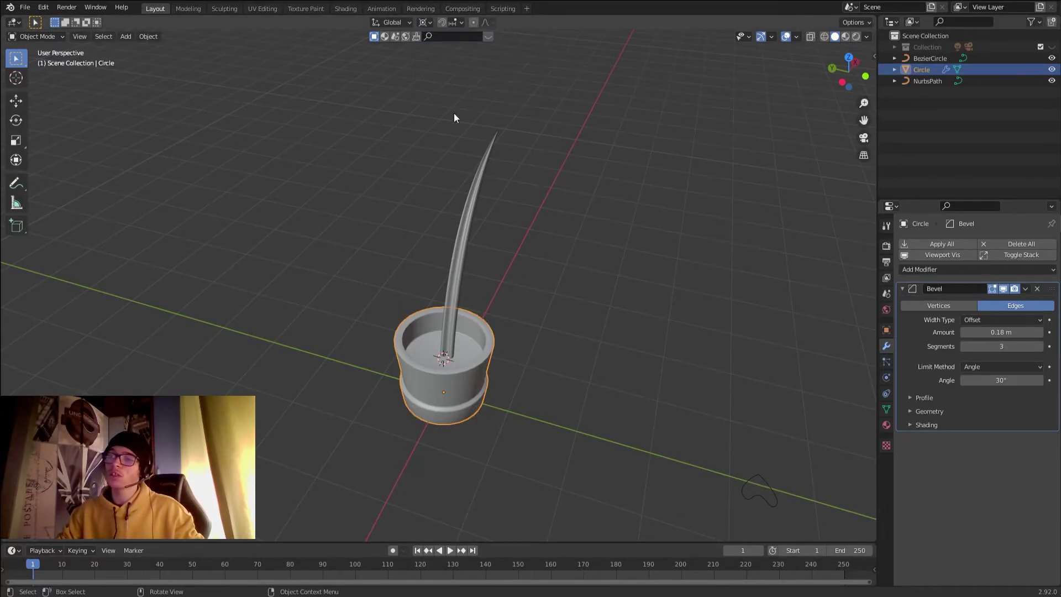
Duplicate the curved leaf in place and rotate the copy around the global Z axis about the 3D cursor, fanning it beside the original
{"action": "scroll", "coordinate": [479, 233], "scroll_direction": "down", "scroll_amount": 3}
{"action": "left_click", "coordinate": [445, 283]}
{"action": "scroll", "coordinate": [447, 288], "scroll_direction": "up", "scroll_amount": 3}
{"action": "middle_click_drag", "start_coordinate": [447, 287], "coordinate": [470, 281]}
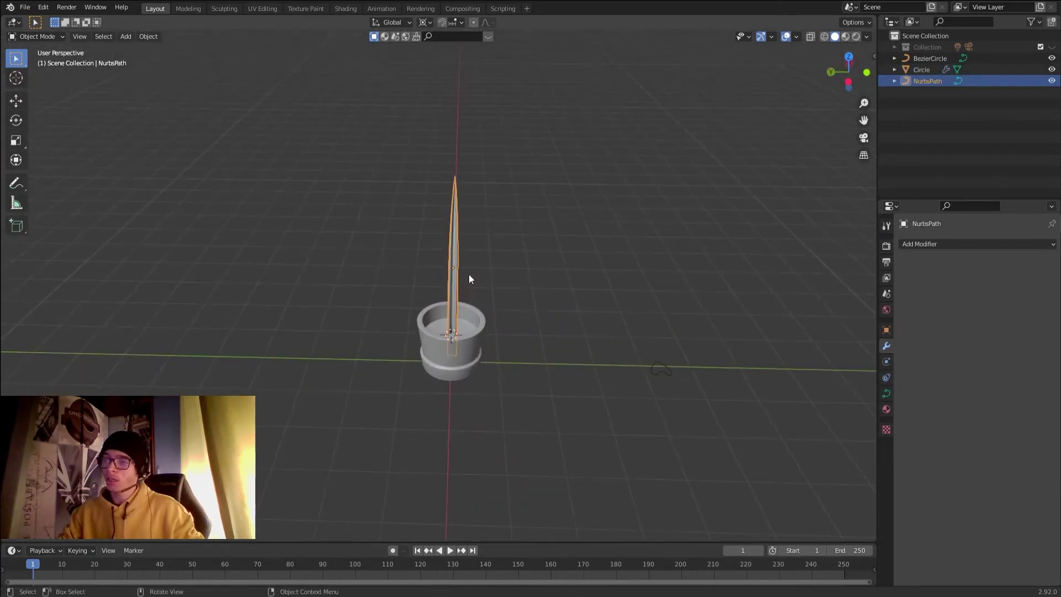
{"action": "scroll", "coordinate": [458, 290], "scroll_direction": "up", "scroll_amount": 3}
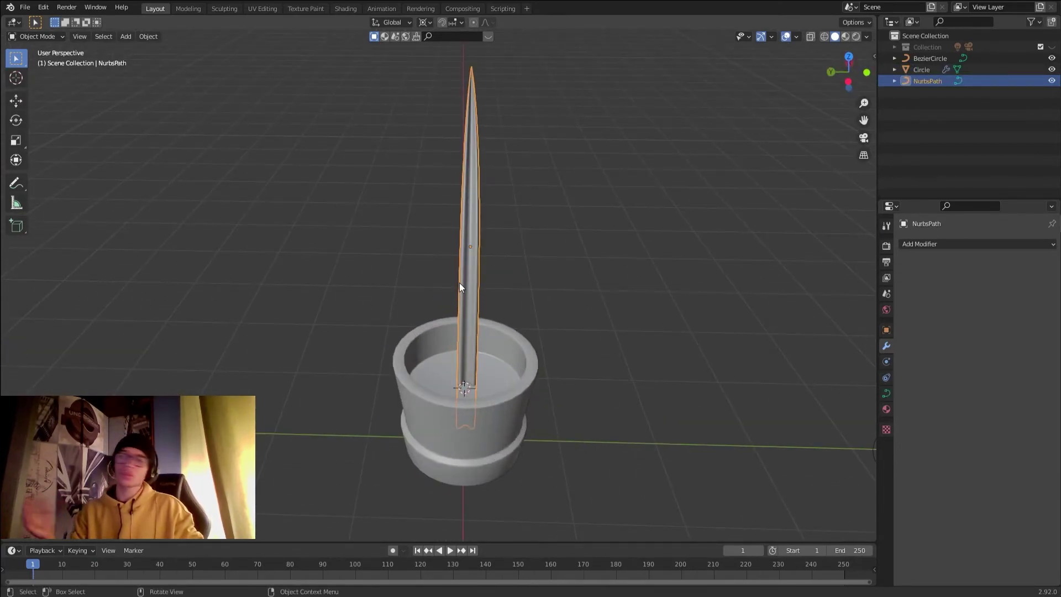
{"action": "key", "text": "shift+d"}
{"action": "right_click", "coordinate": [583, 284]}
{"action": "key", "text": "r"}
{"action": "key", "text": "z"}
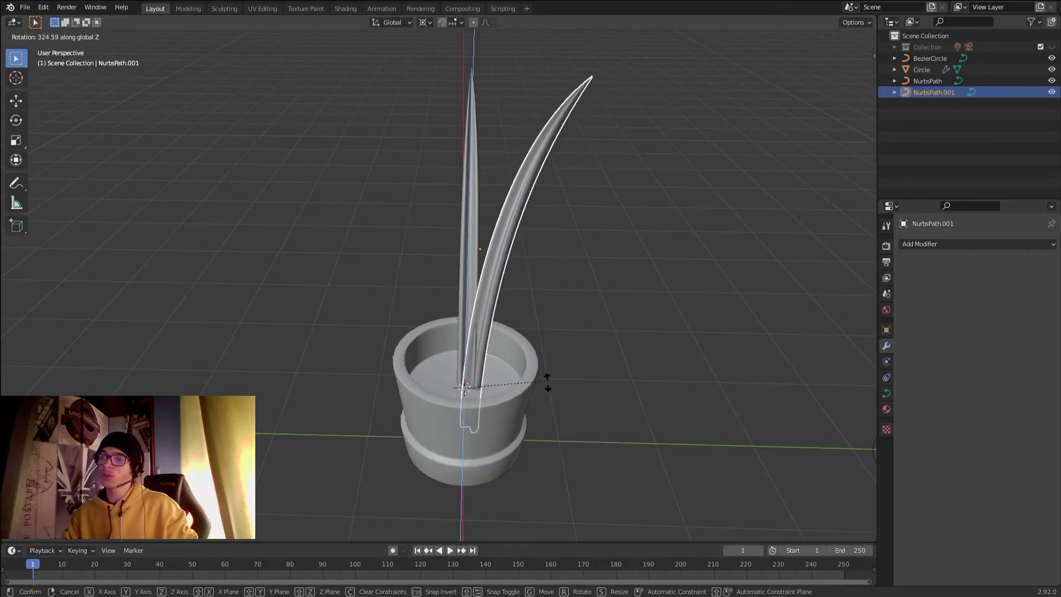
{"action": "left_click", "coordinate": [541, 399]}
Add two more leaf duplicates, rotating them around the global Z axis to continue the ring around the pot
{"action": "scroll", "coordinate": [525, 359], "scroll_direction": "down", "scroll_amount": 3}
{"action": "middle_click_drag", "start_coordinate": [525, 359], "coordinate": [533, 402]}
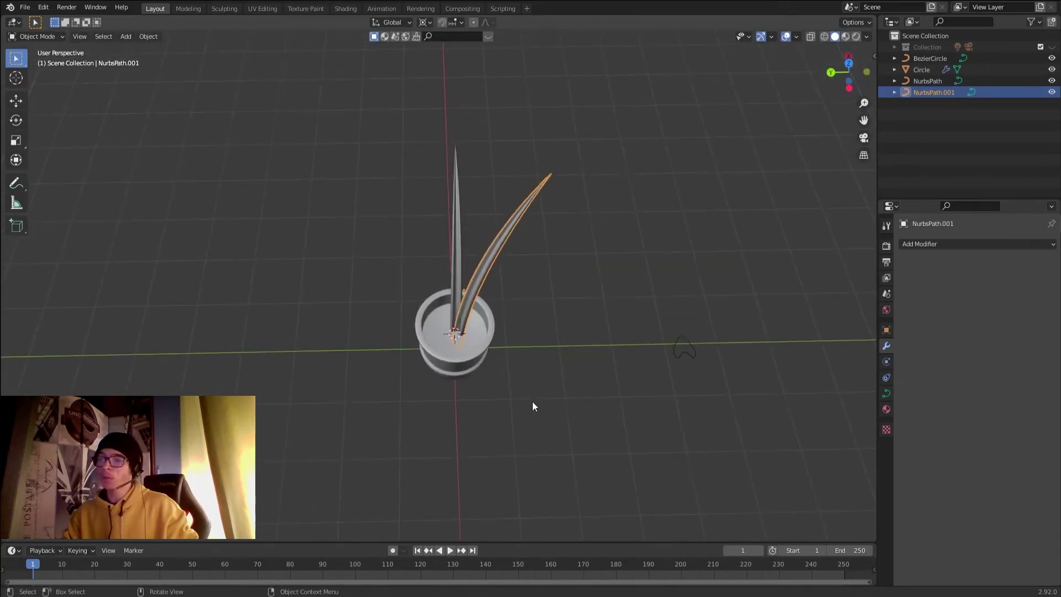
{"action": "key", "text": "shift+d"}
Complete the ring of six leaves with two more duplicates rotated around the global Z axis, then clear the selection
{"action": "key", "text": "shift+d"}
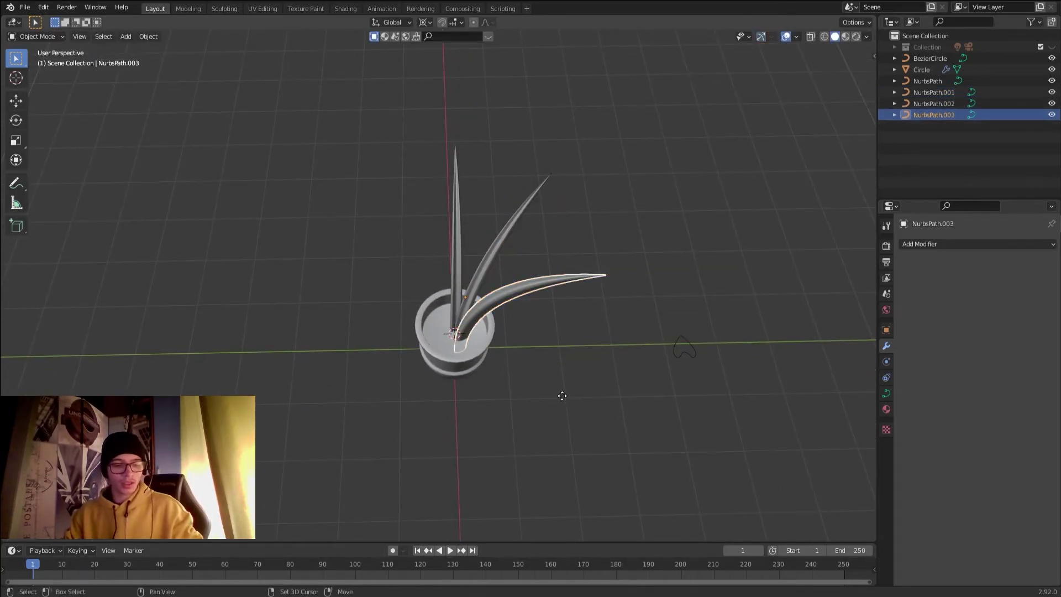
{"action": "key", "text": "r"}
{"action": "key", "text": "z"}
{"action": "left_click", "coordinate": [424, 405]}
{"action": "key", "text": "shift+d"}
{"action": "key", "text": "r"}
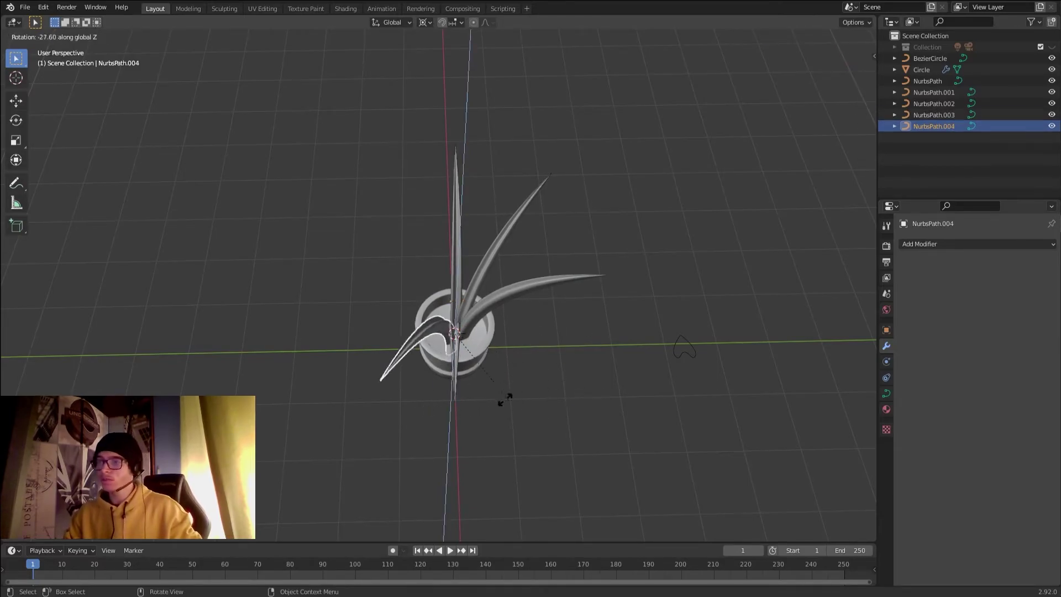
{"action": "left_click", "coordinate": [478, 387]}
{"action": "key", "text": "shift+d"}
{"action": "key", "text": "r"}
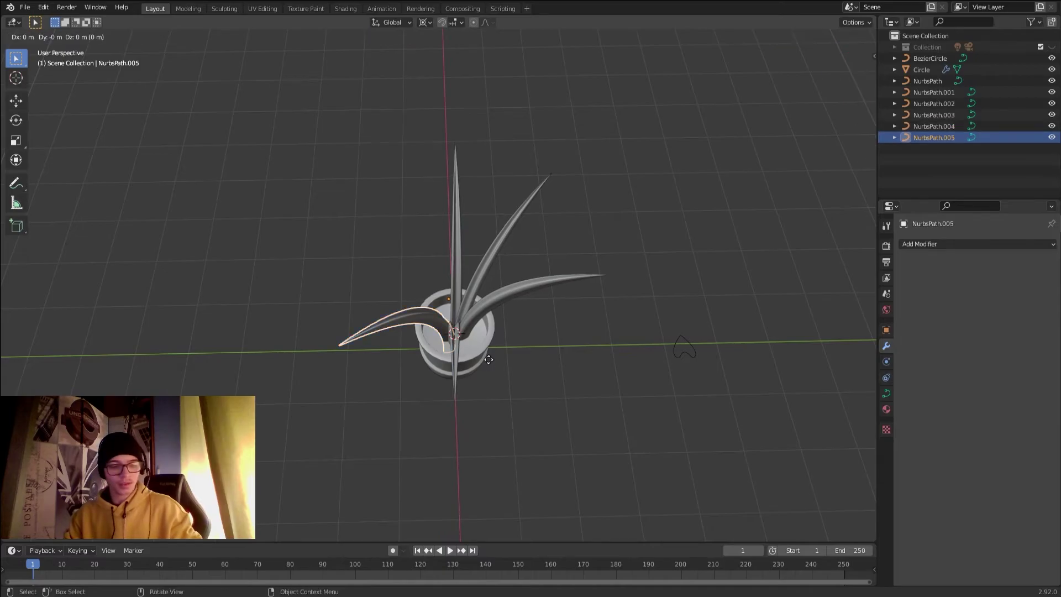
{"action": "key", "text": "z"}
{"action": "left_click", "coordinate": [451, 360]}
{"action": "left_click", "coordinate": [588, 377]}
Select all six leaves, duplicate them in place and scale the copies down toward the 3D cursor to form a smaller inner ring
{"action": "scroll", "coordinate": [589, 376], "scroll_direction": "down", "scroll_amount": 3}
{"action": "middle_click_drag", "start_coordinate": [534, 395], "coordinate": [483, 327]}
{"action": "scroll", "coordinate": [479, 315], "scroll_direction": "up", "scroll_amount": 4}
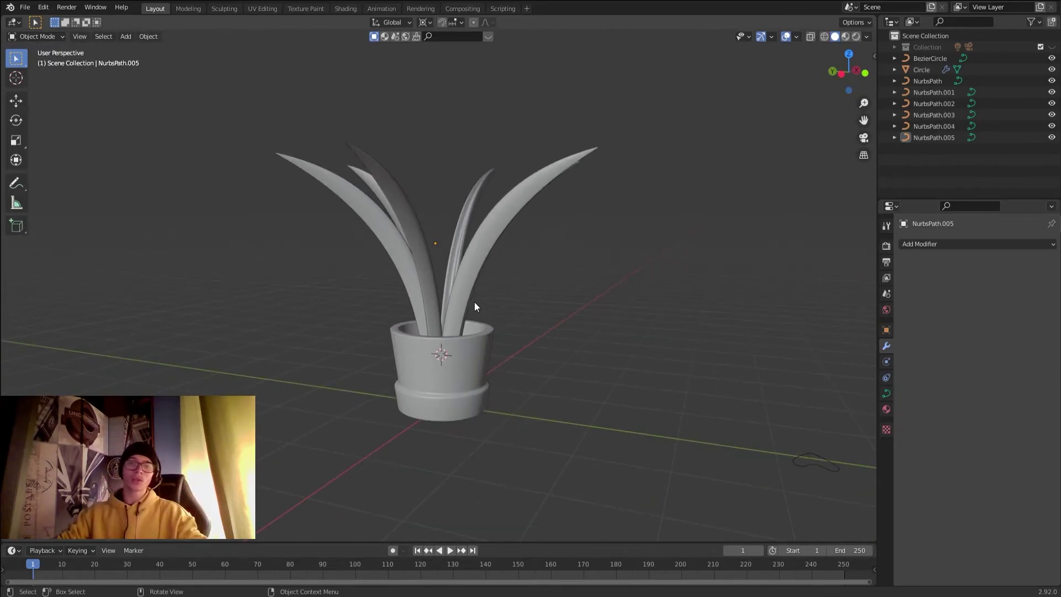
{"action": "middle_click_drag", "start_coordinate": [466, 289], "coordinate": [470, 288]}
{"action": "left_click", "coordinate": [469, 288]}
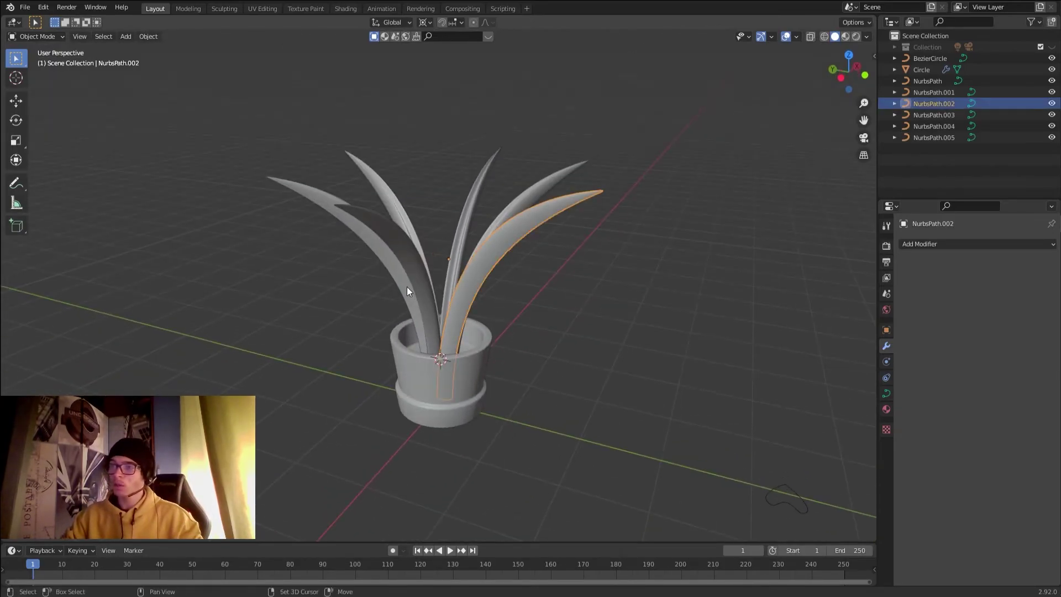
{"action": "left_click", "coordinate": [410, 221], "text": "shift"}
{"action": "left_click", "coordinate": [375, 239], "text": "shift"}
{"action": "left_click", "coordinate": [357, 218], "text": "shift"}
{"action": "left_click", "coordinate": [479, 182], "text": "shift"}
{"action": "left_click", "coordinate": [526, 200], "text": "shift"}
{"action": "key", "text": "shift+d"}
{"action": "right_click", "coordinate": [694, 391]}
{"action": "key", "text": "s"}
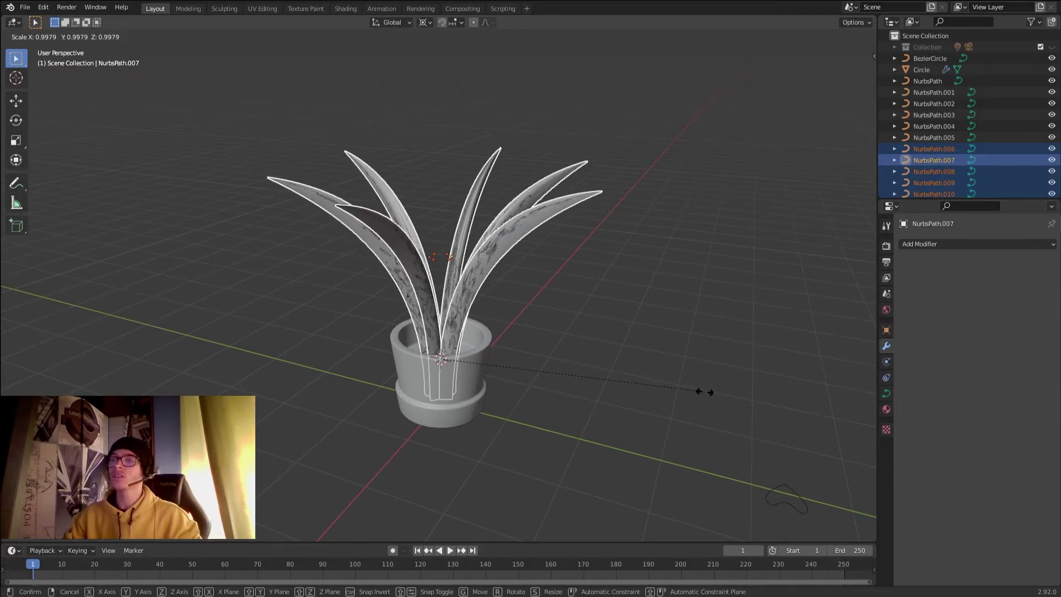
{"action": "left_click", "coordinate": [619, 320]}
Rotate the smaller leaf ring around the global Z axis to offset its leaves from the larger ones, then deselect it
{"action": "middle_click_drag", "start_coordinate": [610, 303], "coordinate": [533, 320]}
{"action": "key", "text": "r"}
{"action": "key", "text": "z"}
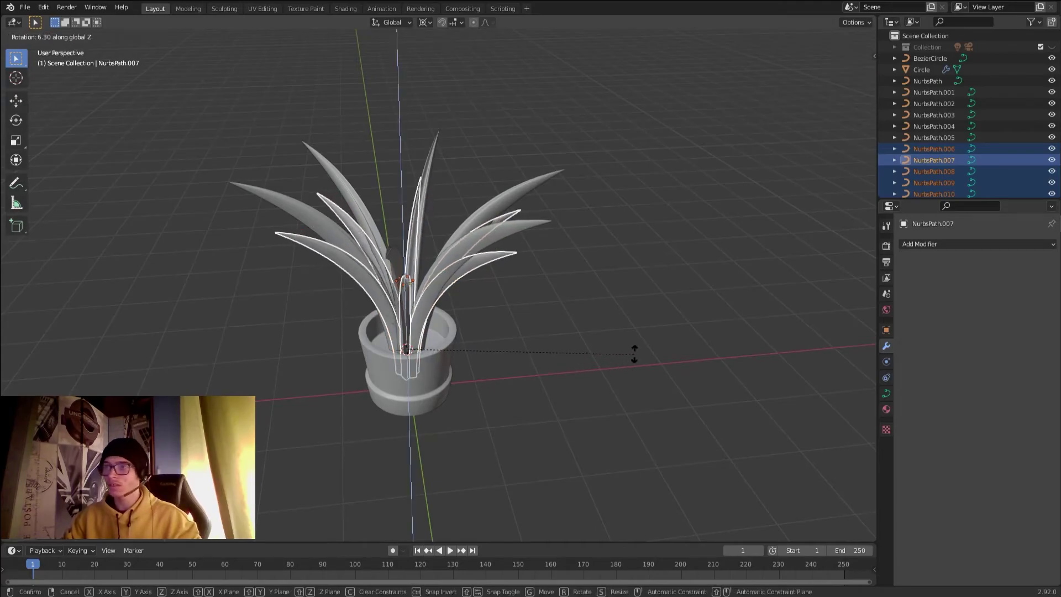
{"action": "left_click", "coordinate": [491, 327]}
{"action": "middle_click_drag", "start_coordinate": [489, 326], "coordinate": [394, 354]}
{"action": "key", "text": "r"}
{"action": "key", "text": "z"}
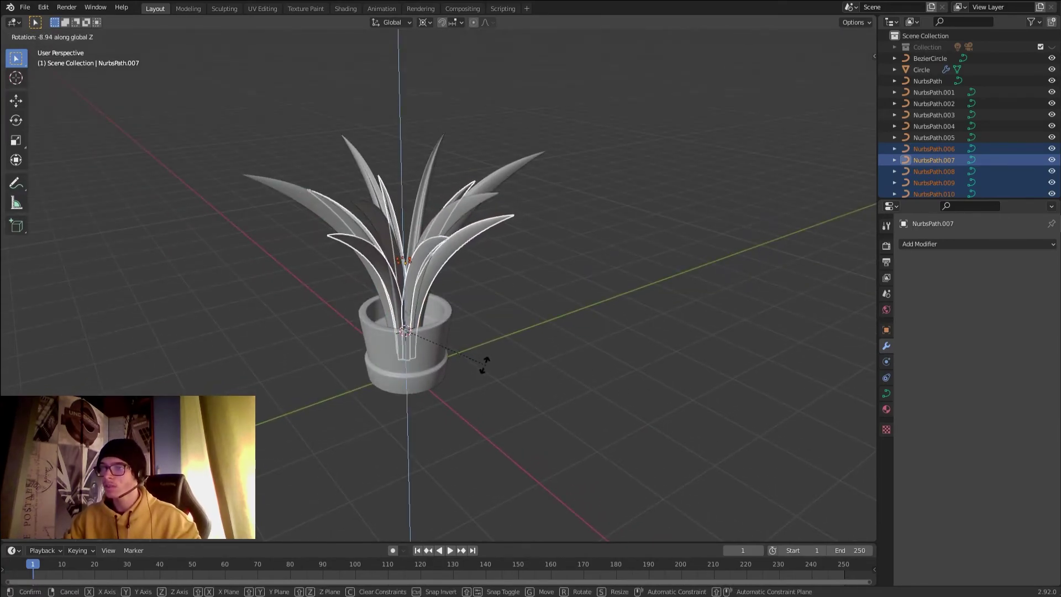
{"action": "left_click", "coordinate": [446, 360]}
{"action": "left_click", "coordinate": [471, 332]}
Stretch the pot to about 1.6 times its height along the global Z axis and deselect it
{"action": "middle_click_drag", "start_coordinate": [471, 332], "coordinate": [220, 314]}
{"action": "scroll", "coordinate": [484, 373], "scroll_direction": "up", "scroll_amount": 4}
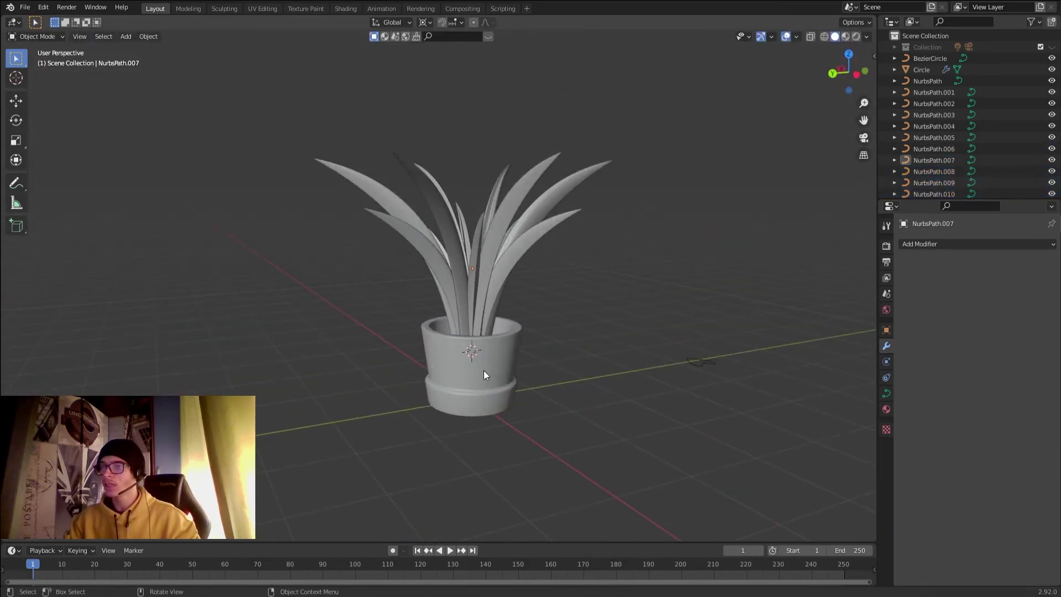
{"action": "left_click", "coordinate": [484, 372]}
{"action": "key", "text": "s"}
{"action": "key", "text": "z"}
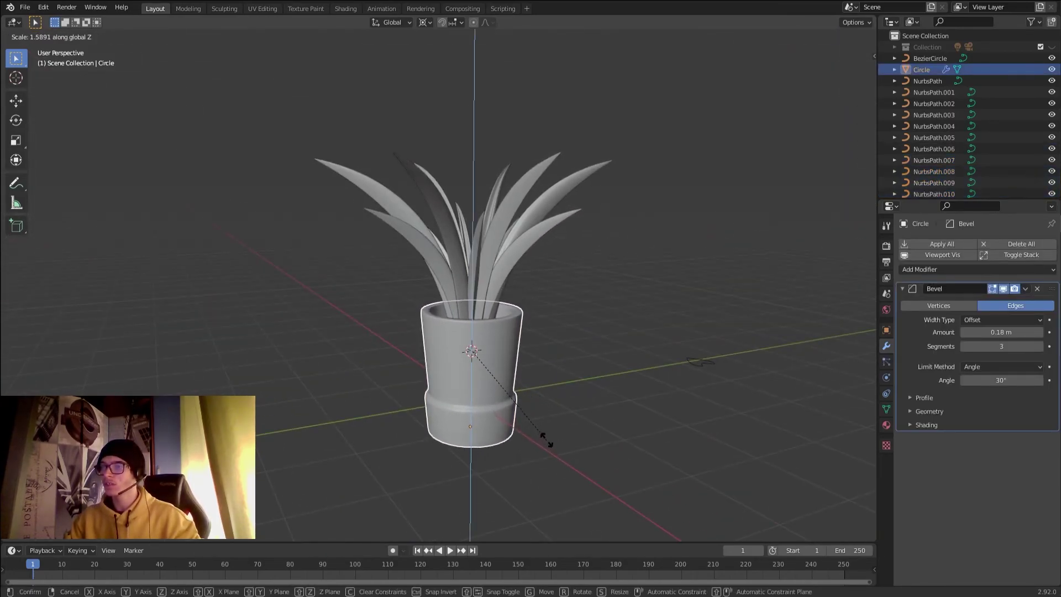
{"action": "left_click", "coordinate": [543, 435]}
{"action": "left_click", "coordinate": [595, 421]}
Switch the viewport to rendered shading and unhide the collection that holds the camera and light
{"action": "scroll", "coordinate": [595, 421], "scroll_direction": "down", "scroll_amount": 3}
{"action": "middle_click_drag", "start_coordinate": [594, 421], "coordinate": [489, 446]}
{"action": "scroll", "coordinate": [541, 376], "scroll_direction": "up", "scroll_amount": 4}
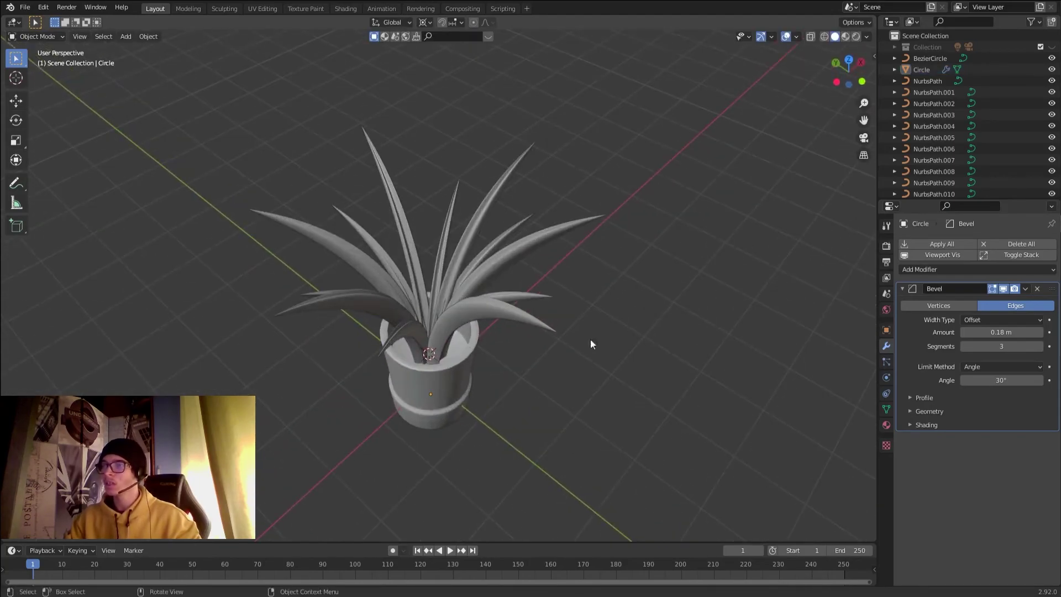
{"action": "key", "text": "z"}
{"action": "scroll", "coordinate": [612, 377], "scroll_direction": "down", "scroll_amount": 3}
{"action": "mouse_move", "coordinate": [612, 377]}
{"action": "middle_mouse_down"}
{"action": "mouse_move", "coordinate": [556, 347]}
{"action": "mouse_move", "coordinate": [469, 330]}
{"action": "middle_mouse_up"}
{"action": "scroll", "coordinate": [553, 332], "scroll_direction": "up", "scroll_amount": 4}
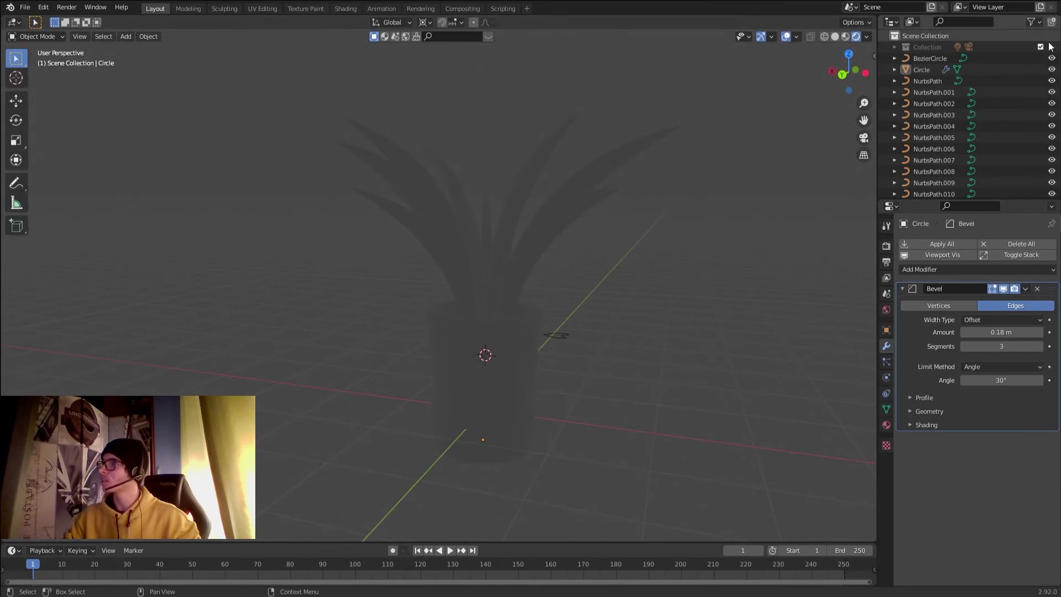
{"action": "left_click", "coordinate": [1050, 47]}
{"action": "scroll", "coordinate": [563, 321], "scroll_direction": "down", "scroll_amount": 1}
{"action": "middle_click_drag", "start_coordinate": [563, 320], "coordinate": [607, 242]}
{"action": "scroll", "coordinate": [533, 300], "scroll_direction": "down", "scroll_amount": 2}
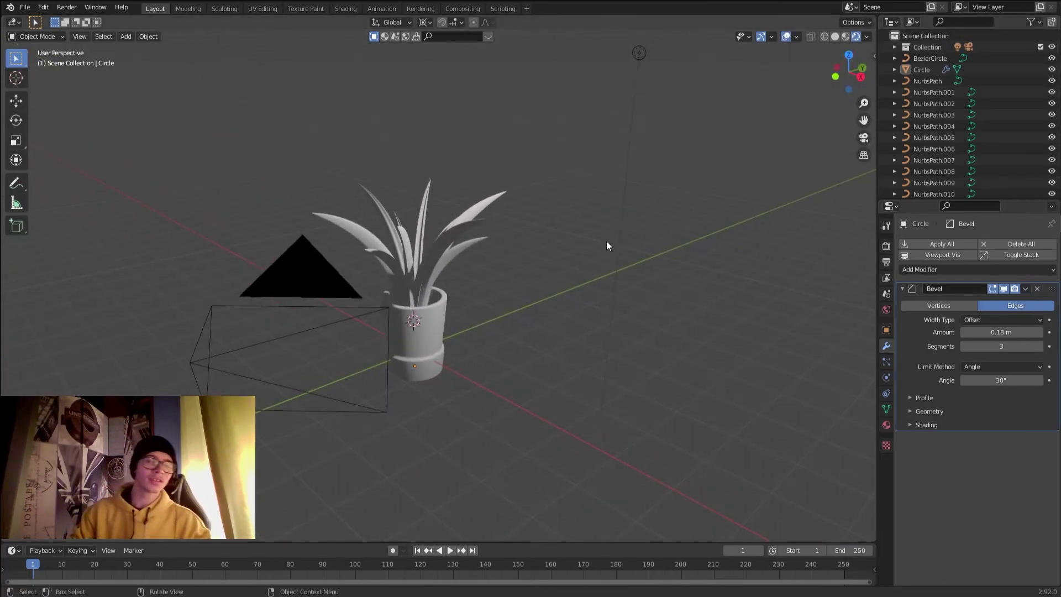